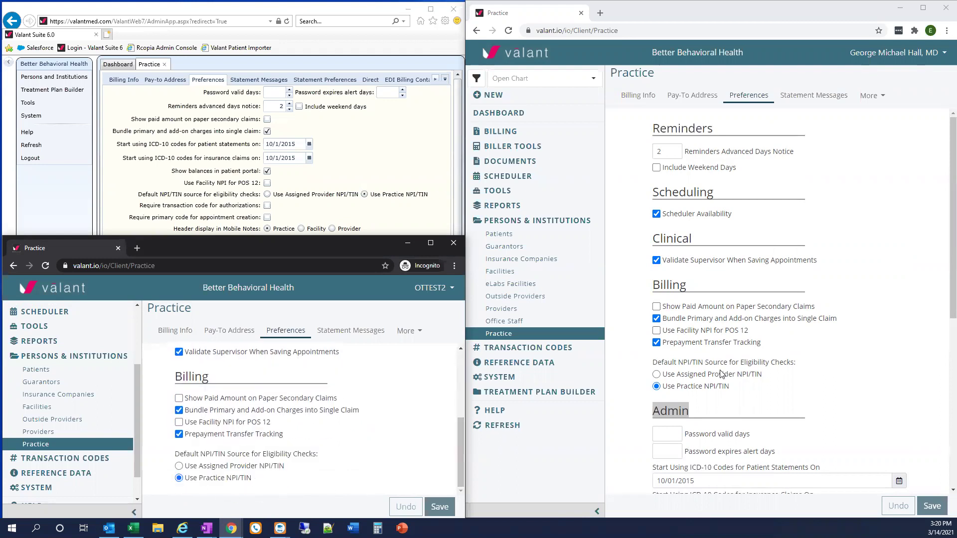
# Step: Scroll valant.io's Practice preferences down to the Admin settings and highlight them for comparison
pyautogui.click(741, 408)
pyautogui.scroll(-5, 733, 408)
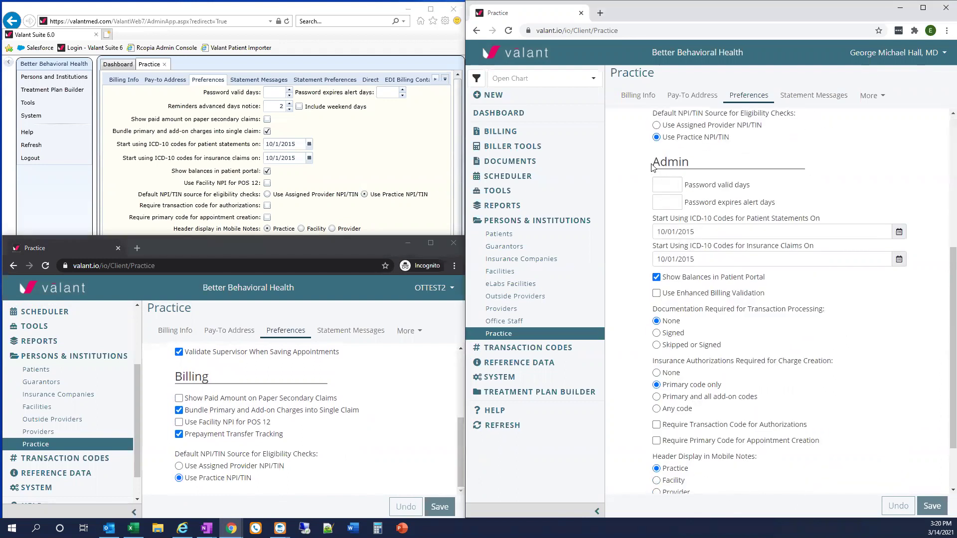
pyautogui.moveTo(654, 169); pyautogui.dragTo(821, 461)
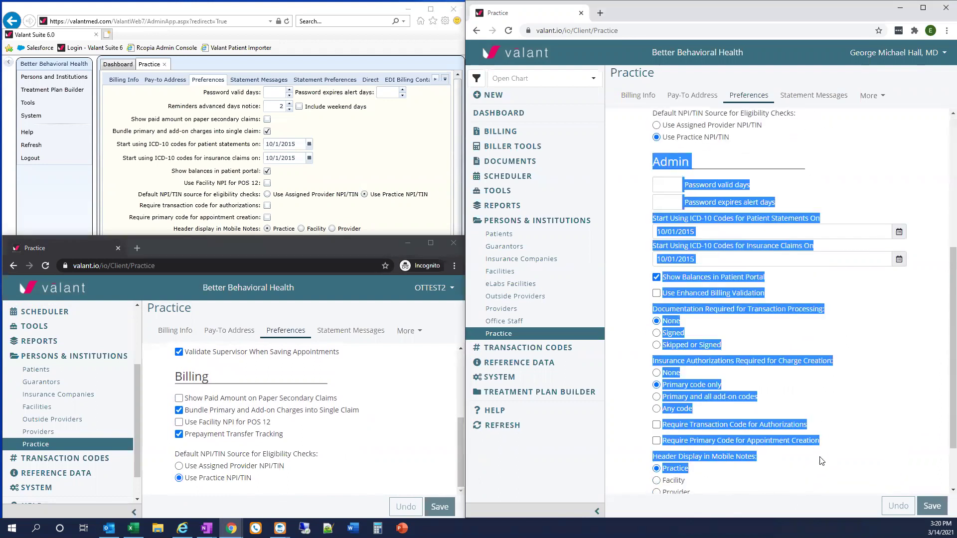
pyautogui.click(860, 351)
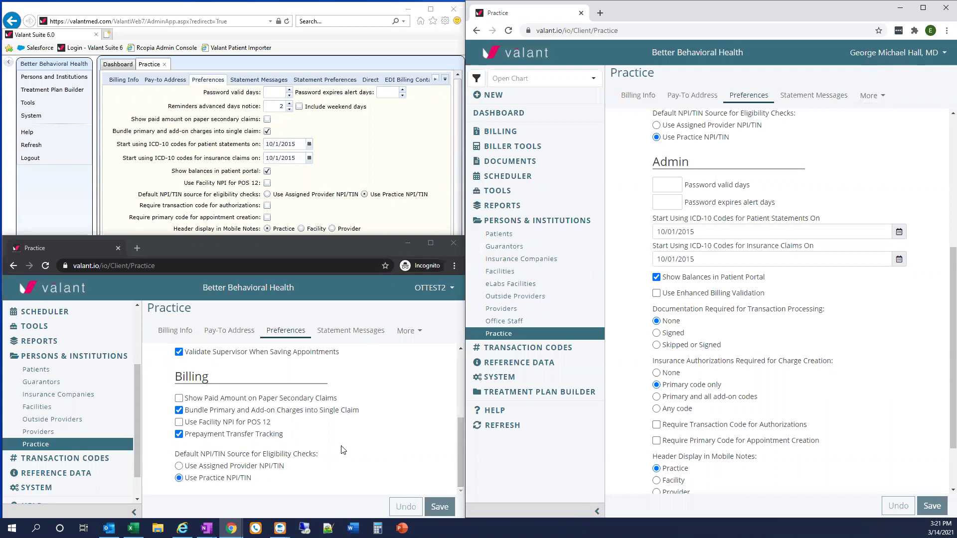
# Step: Open the Facilities list and the Aspen Center (SFC-W) record in all three Valant windows
pyautogui.moveTo(28, 80)
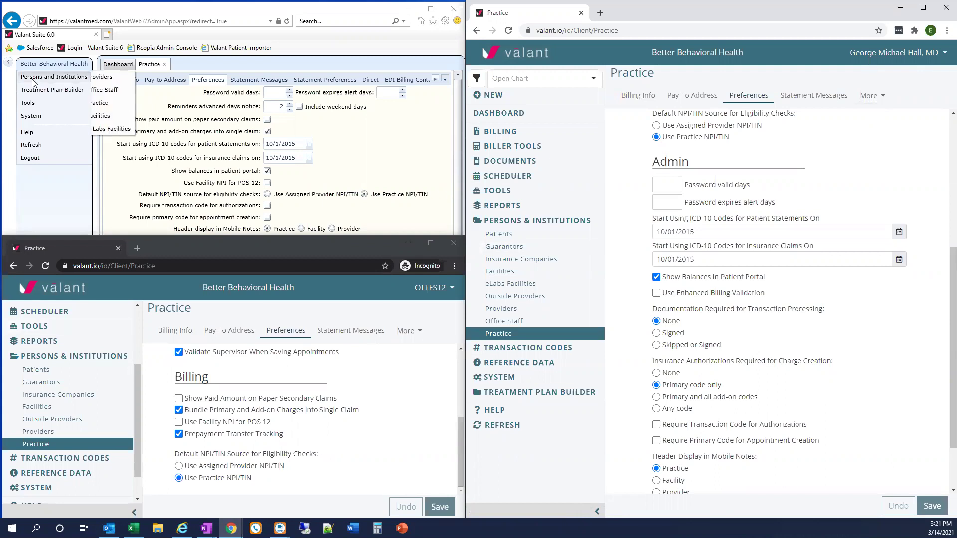
pyautogui.click(136, 115)
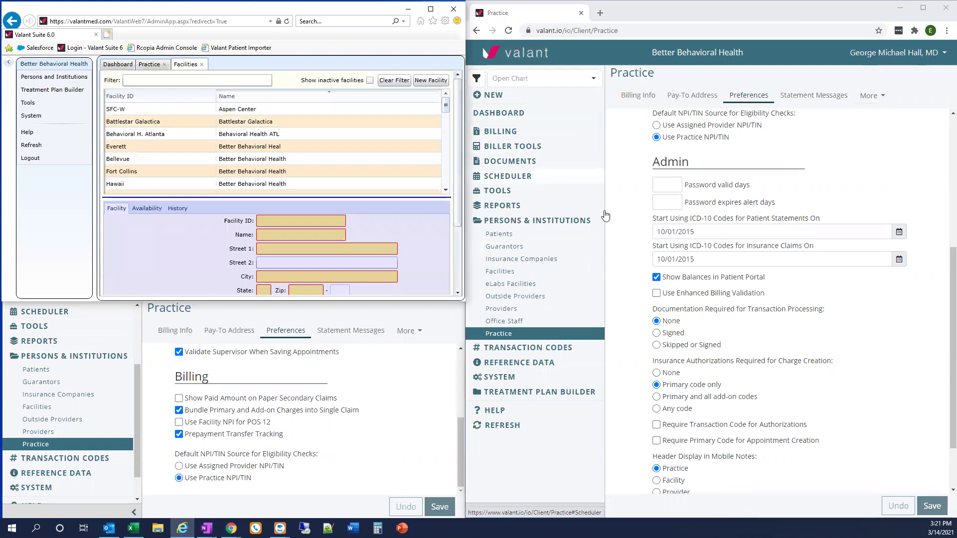
pyautogui.click(507, 272)
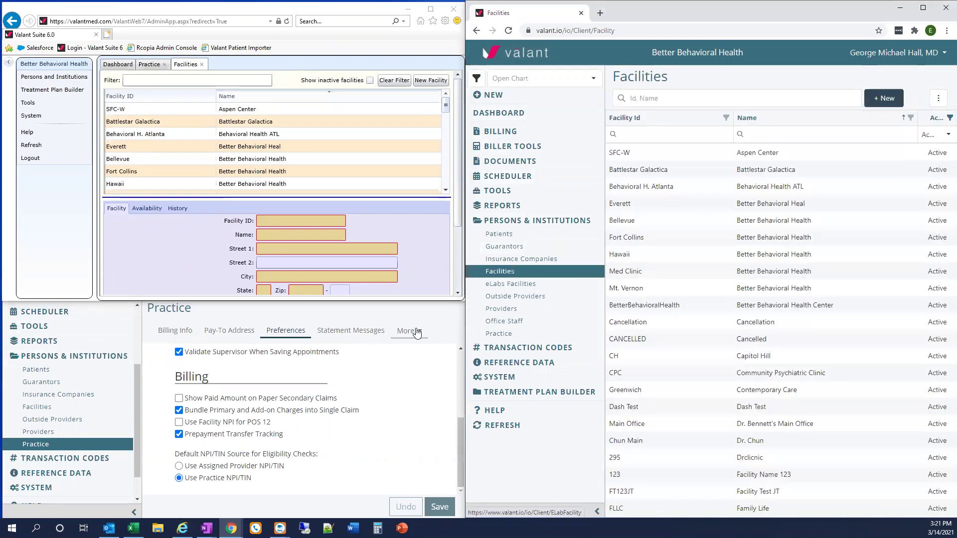
pyautogui.click(375, 305)
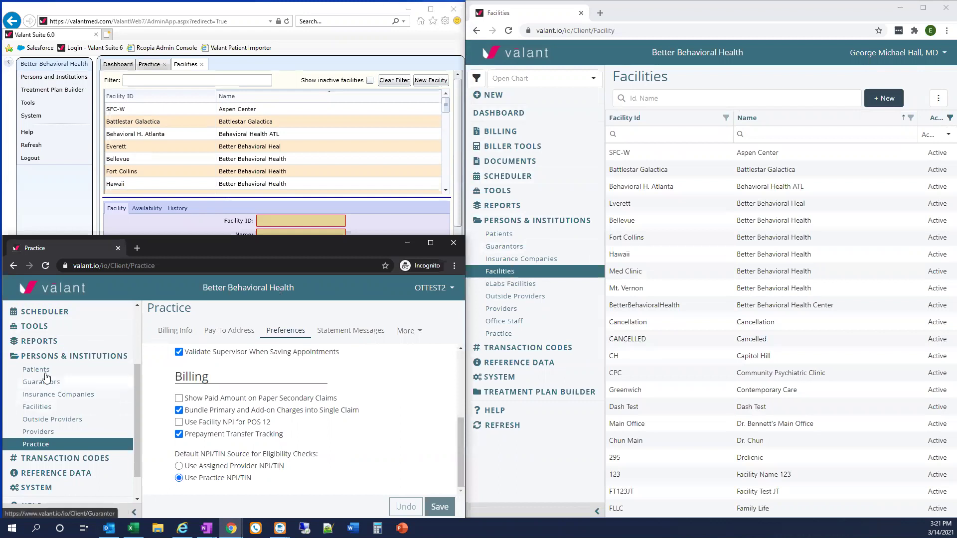
pyautogui.click(31, 408)
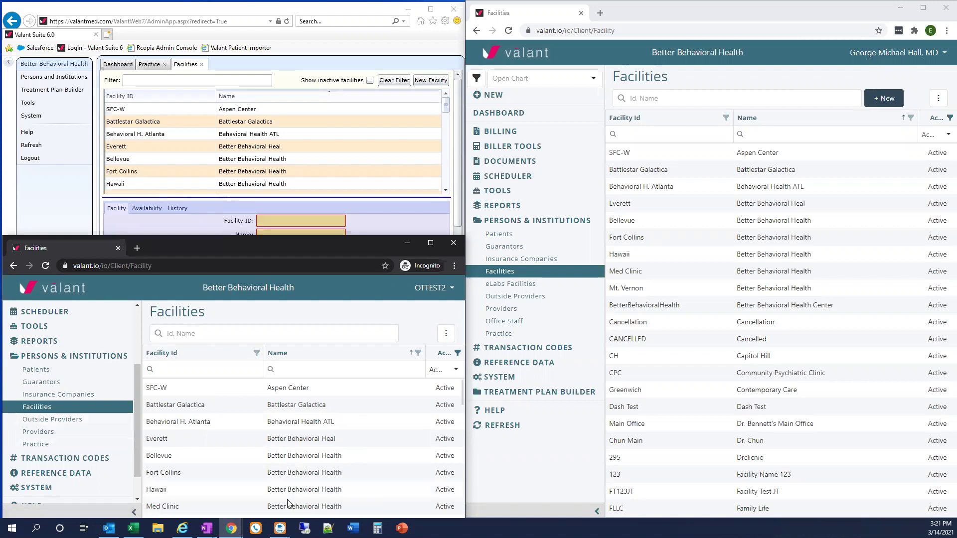
pyautogui.click(247, 110)
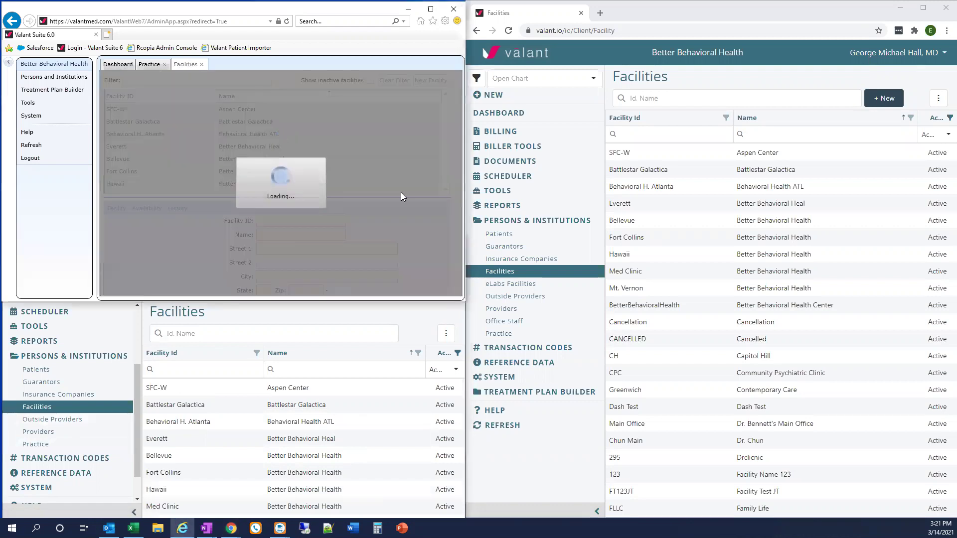
pyautogui.click(756, 159)
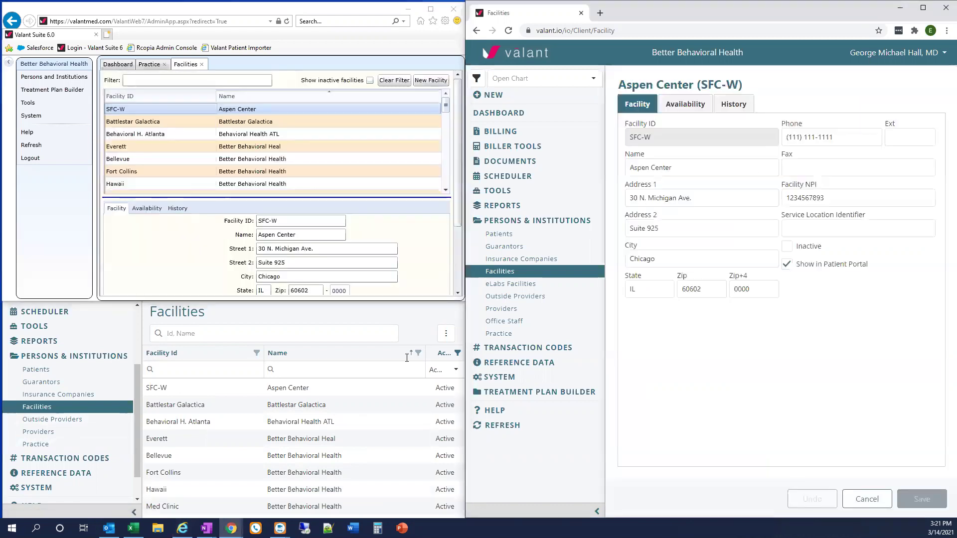
pyautogui.click(295, 393)
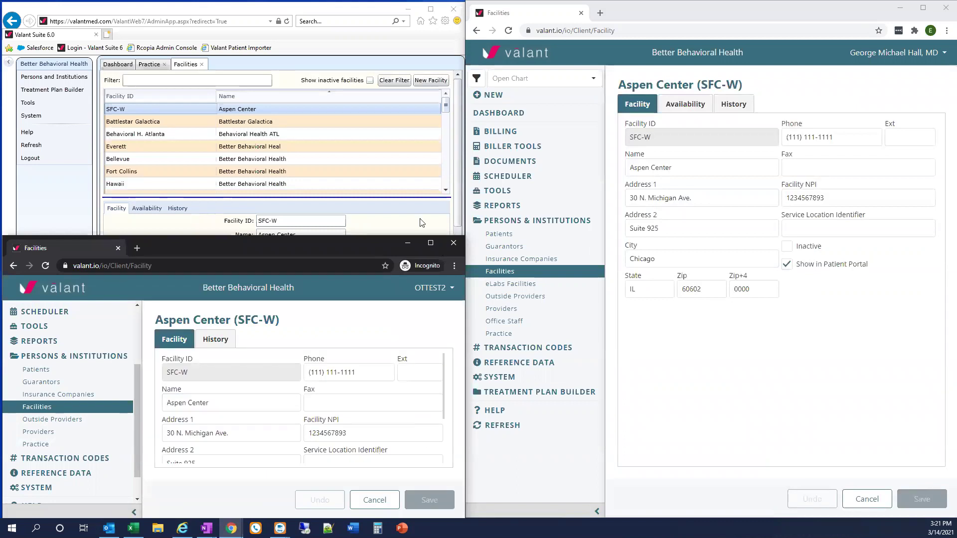
# Step: Show Aspen Center's weekday availability hours in both Valant Suite and valant.io
pyautogui.click(395, 225)
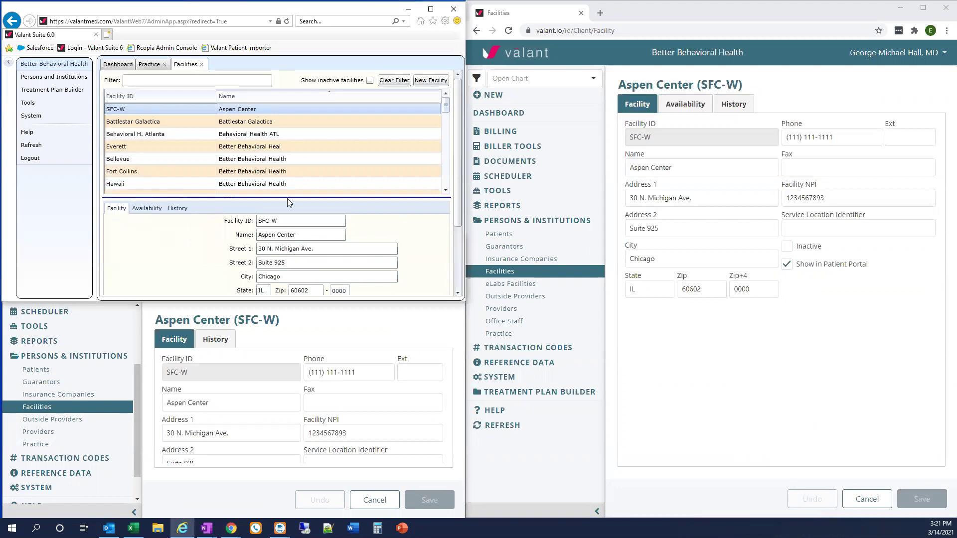
pyautogui.moveTo(288, 201); pyautogui.dragTo(283, 143)
pyautogui.click(149, 156)
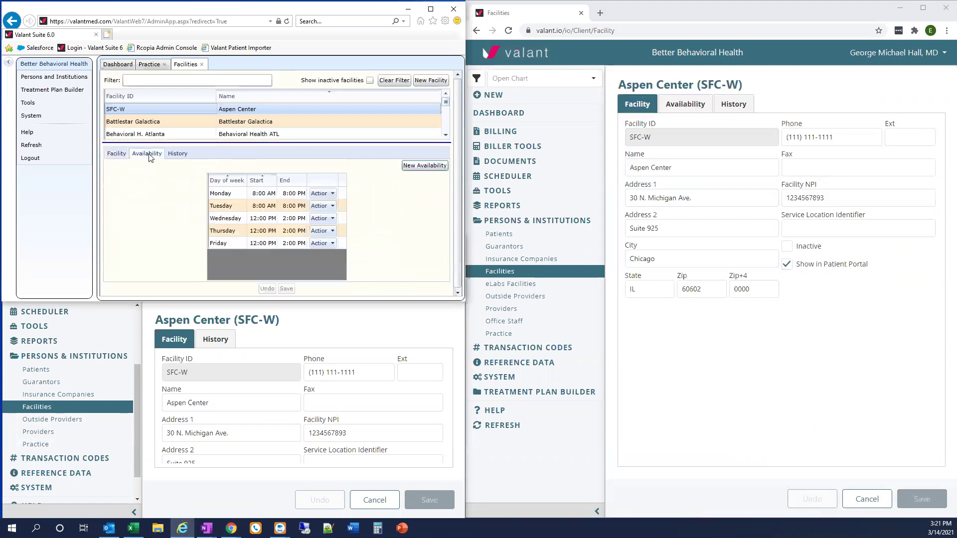
pyautogui.click(684, 103)
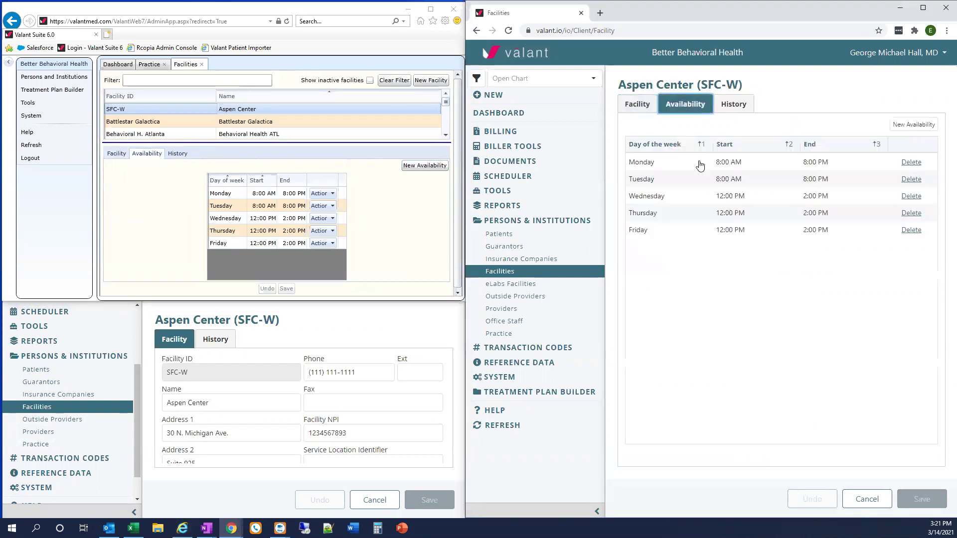
pyautogui.click(376, 330)
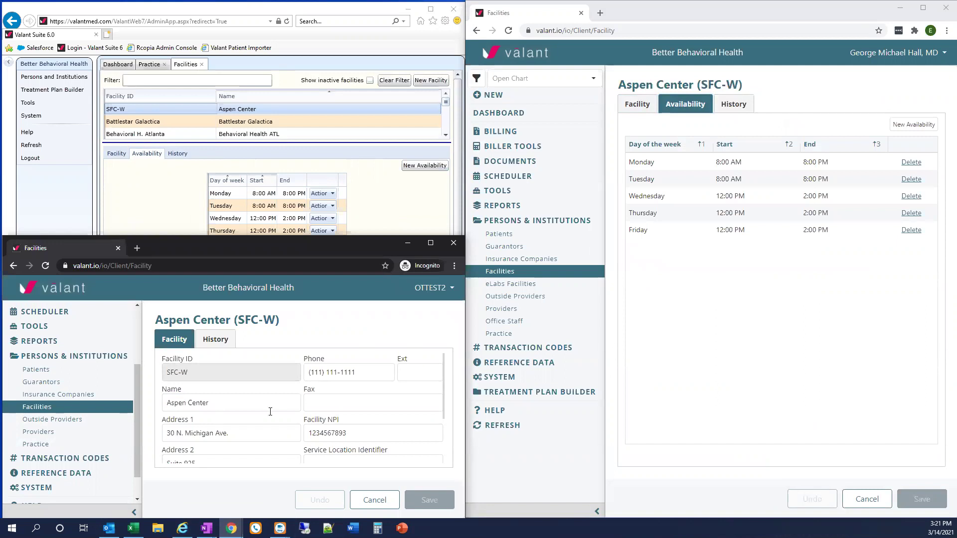
pyautogui.scroll(-2, 282, 418)
pyautogui.scroll(2, 282, 419)
pyautogui.click(672, 111)
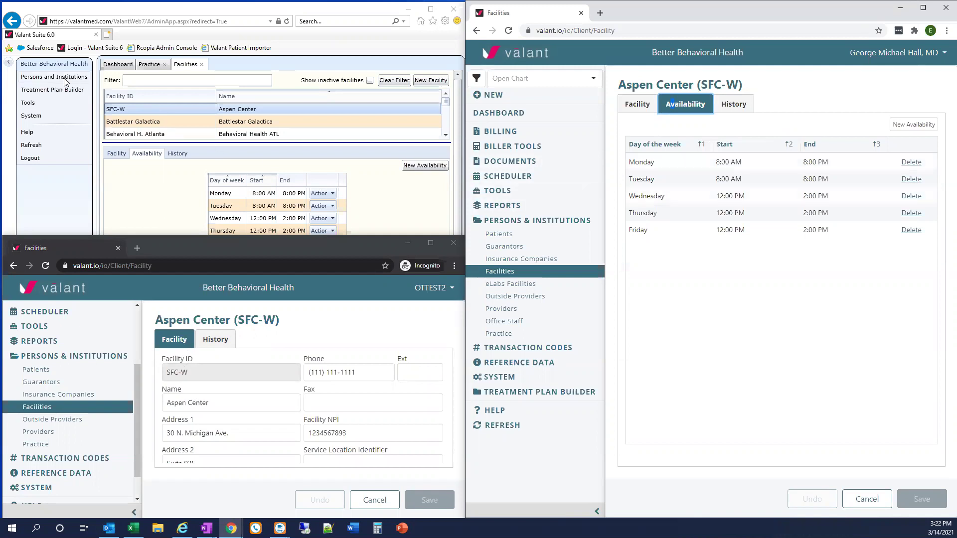
# Step: Open the Providers list in Valant Suite and in both valant.io windows
pyautogui.moveTo(65, 81)
pyautogui.click(122, 78)
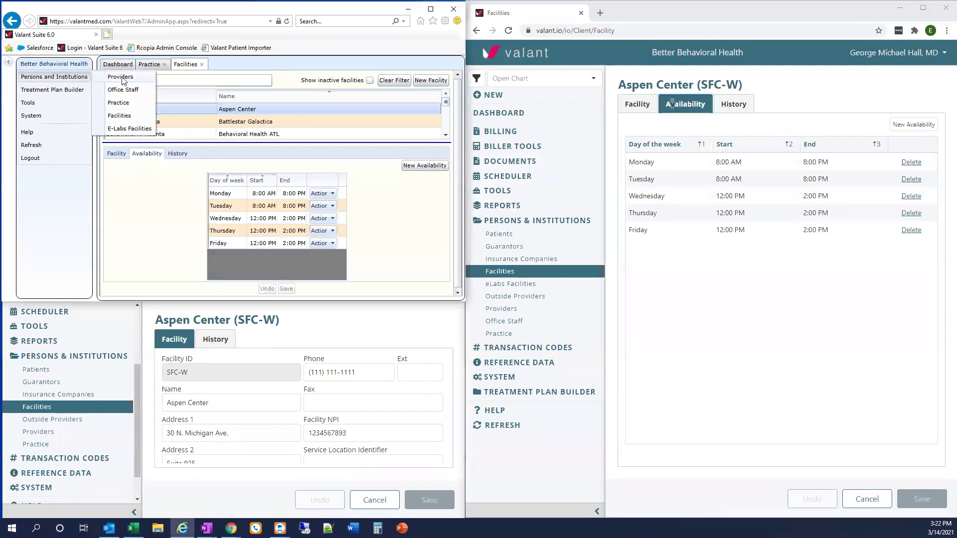
pyautogui.click(122, 78)
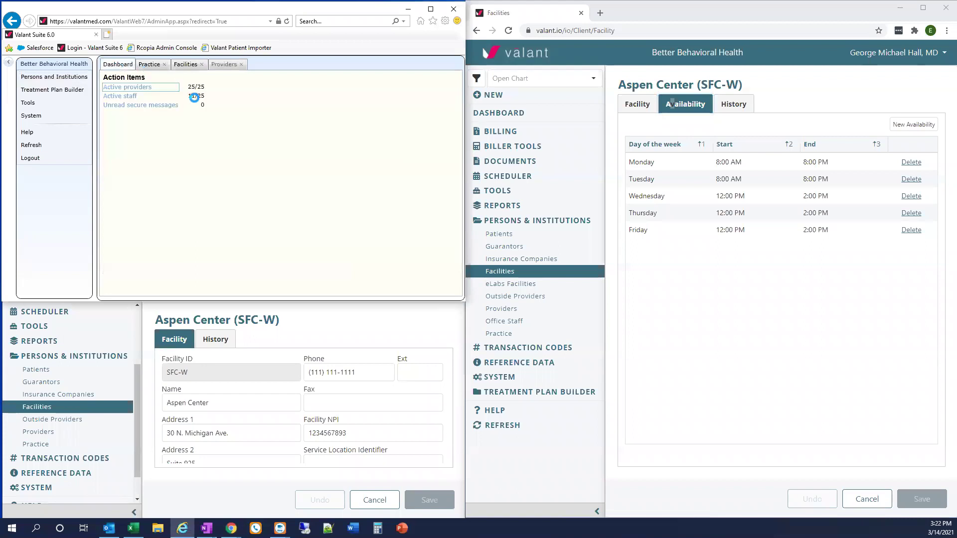
pyautogui.click(132, 88)
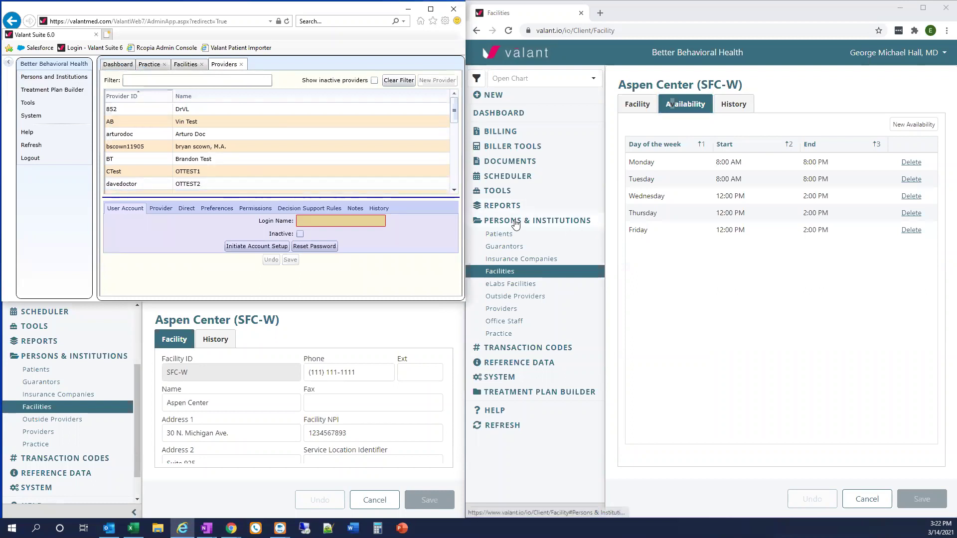
pyautogui.click(495, 310)
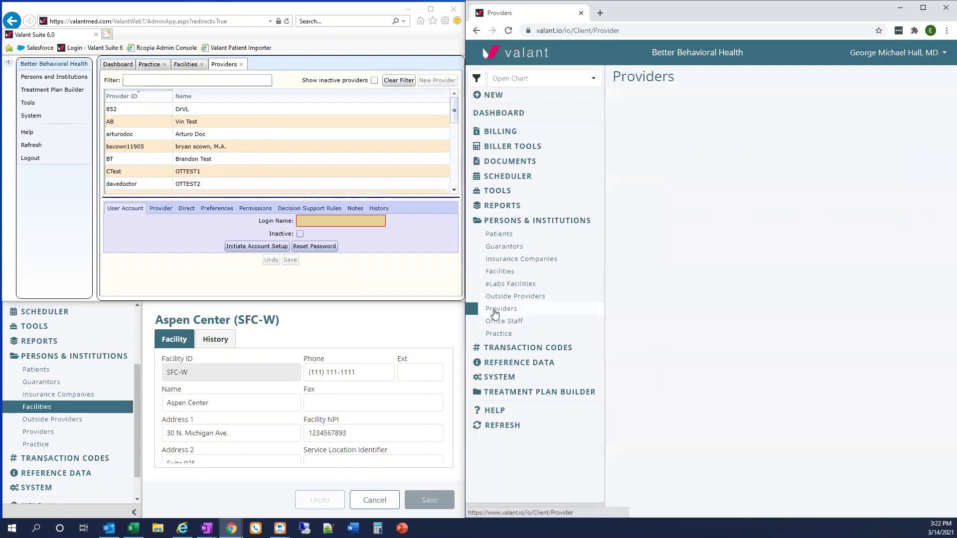
pyautogui.click(346, 330)
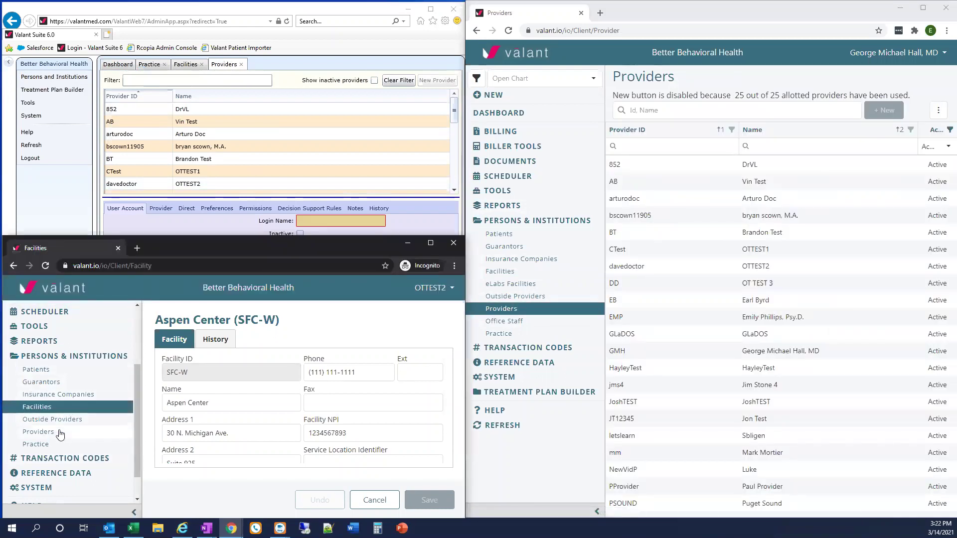
pyautogui.click(43, 435)
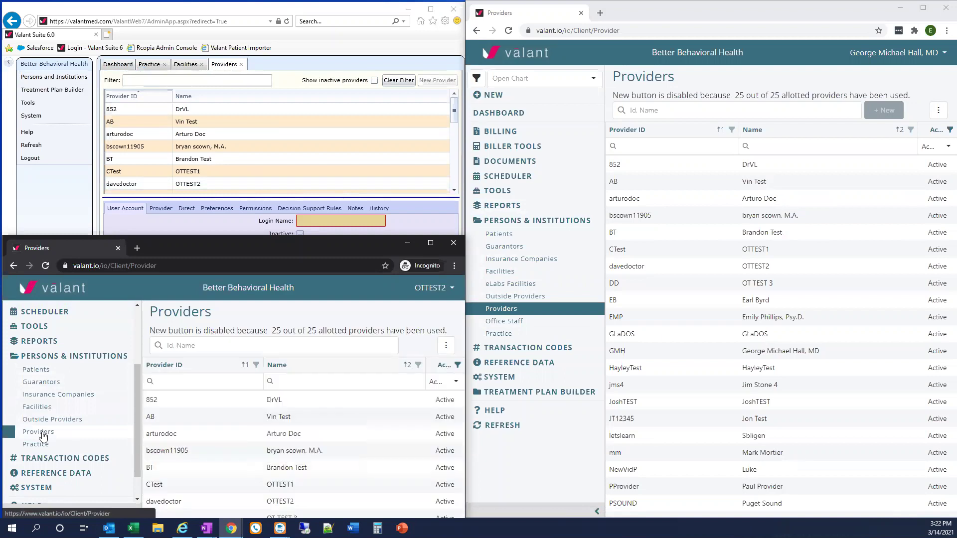
# Step: Open provider DrVL (852) in both valant.io windows, with the incognito window in front
pyautogui.click(203, 400)
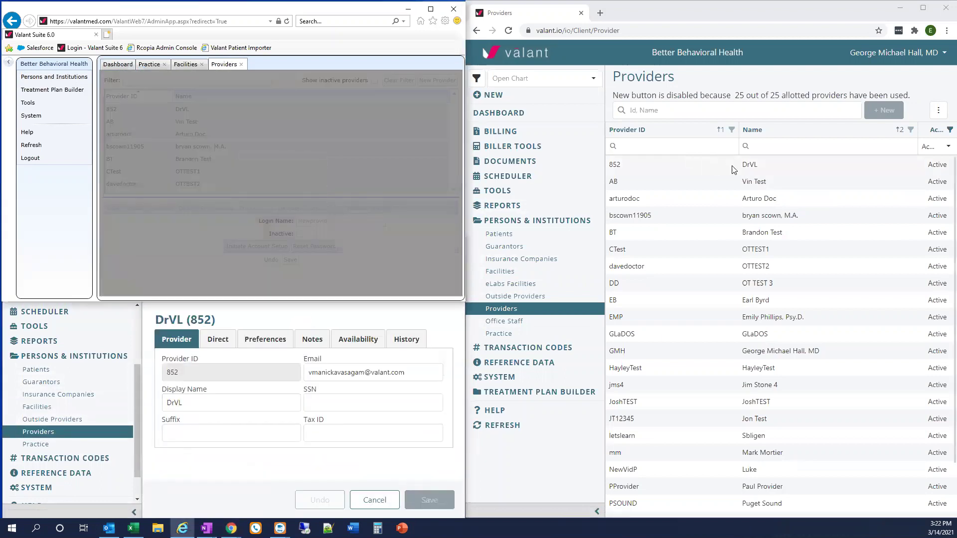
pyautogui.click(732, 169)
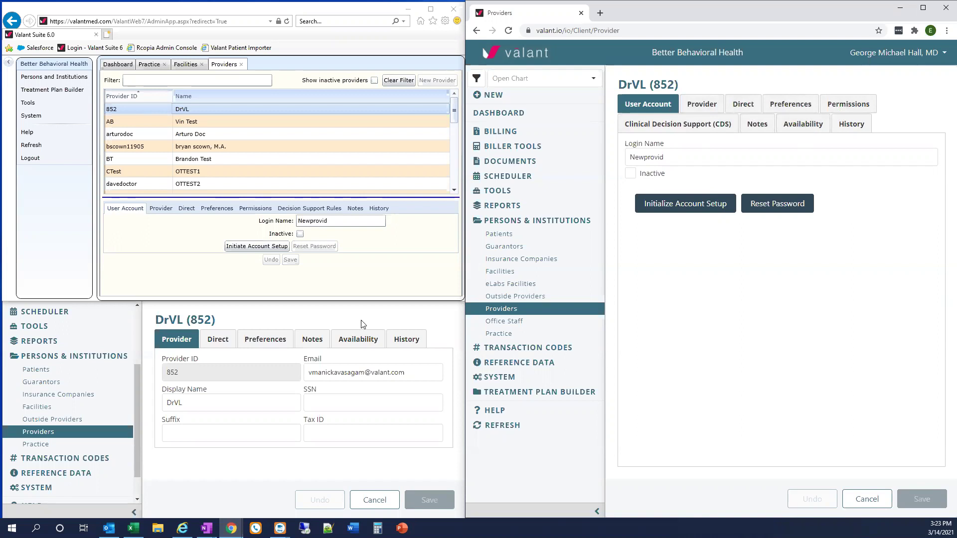
pyautogui.click(344, 313)
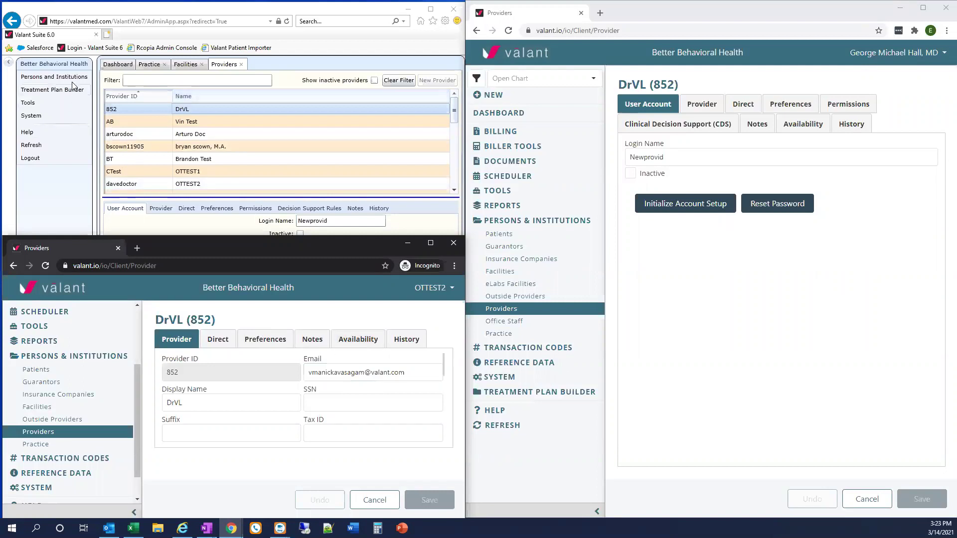
# Step: Open the Office Staff list in Valant Suite and main valant.io, showing 11 of 25 staff used
pyautogui.moveTo(75, 83)
pyautogui.click(126, 92)
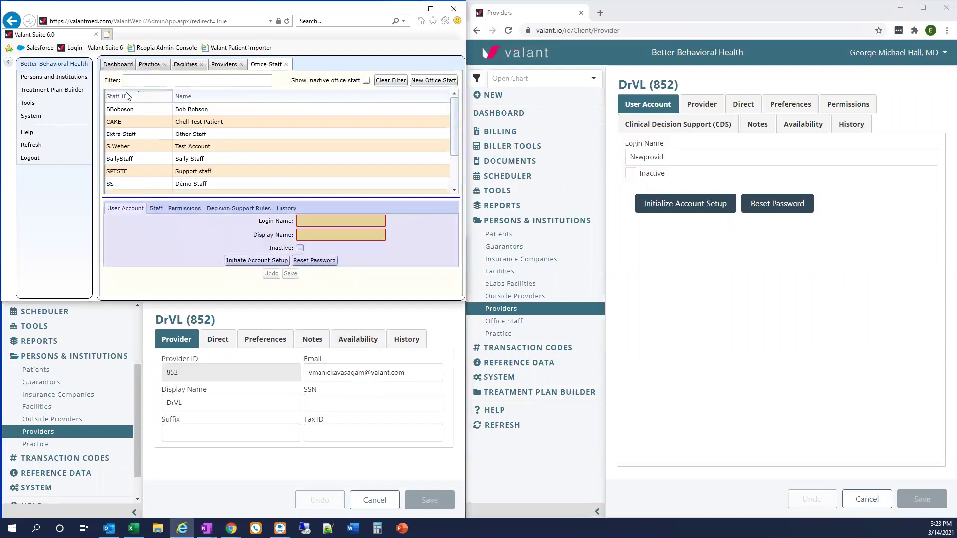
pyautogui.click(556, 219)
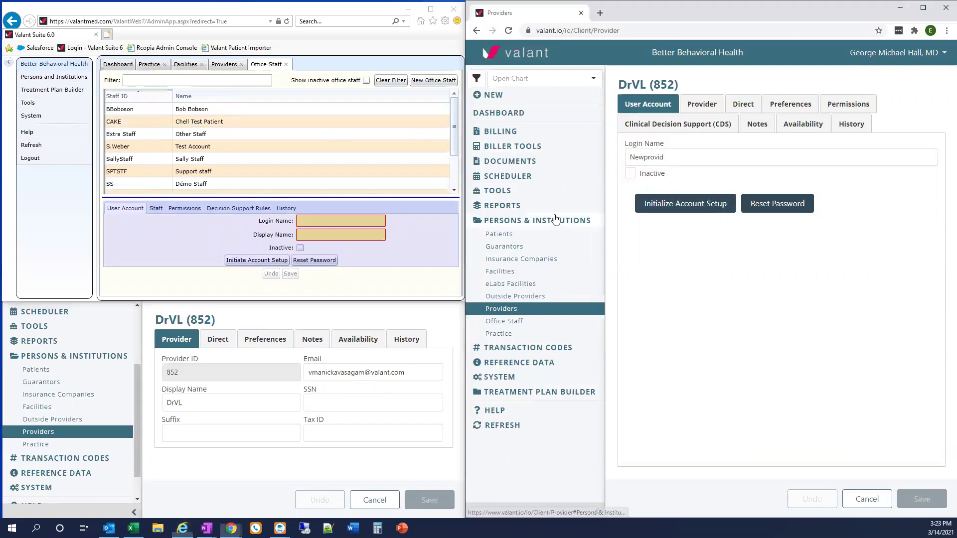
pyautogui.click(507, 324)
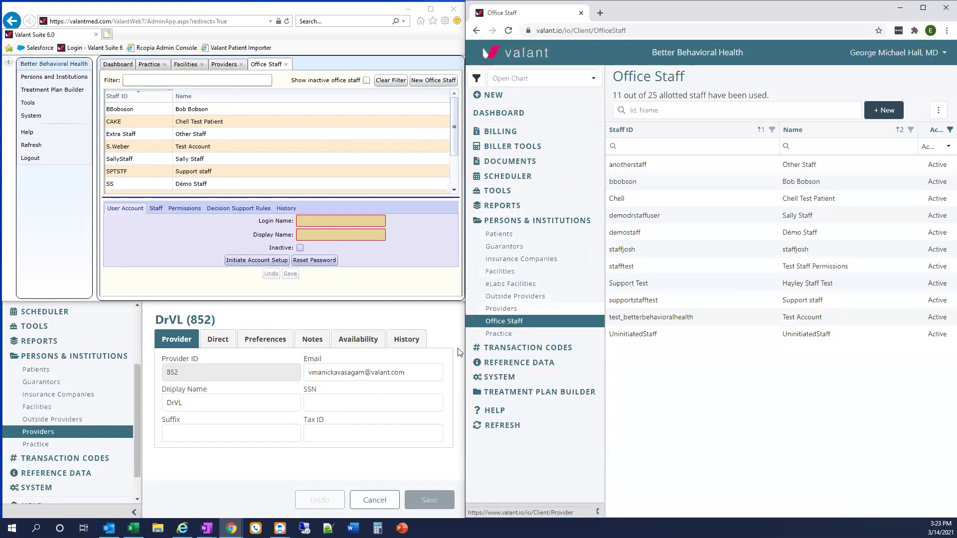
pyautogui.click(441, 337)
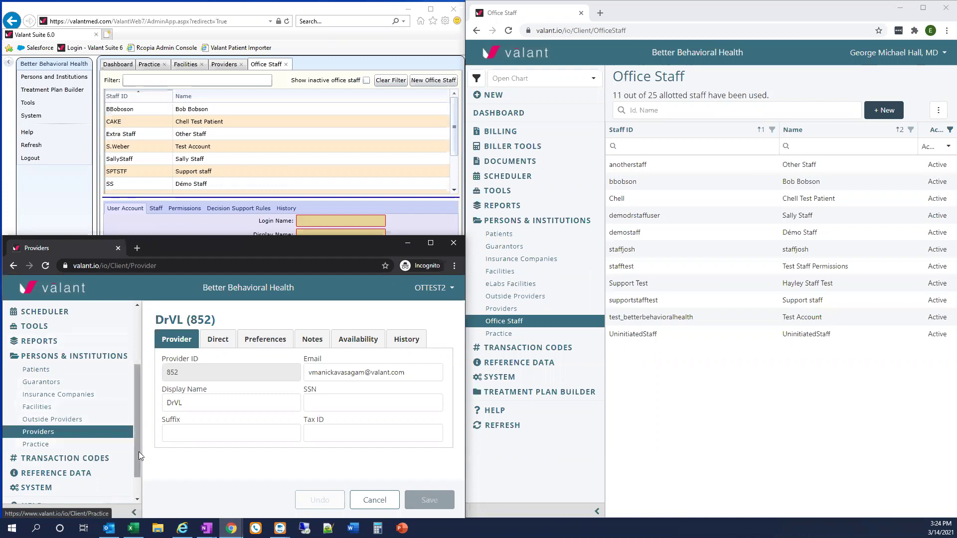
pyautogui.moveTo(139, 452)
pyautogui.mouseDown()
pyautogui.moveTo(139, 485)
pyautogui.moveTo(144, 417)
pyautogui.moveTo(153, 452)
pyautogui.mouseUp()
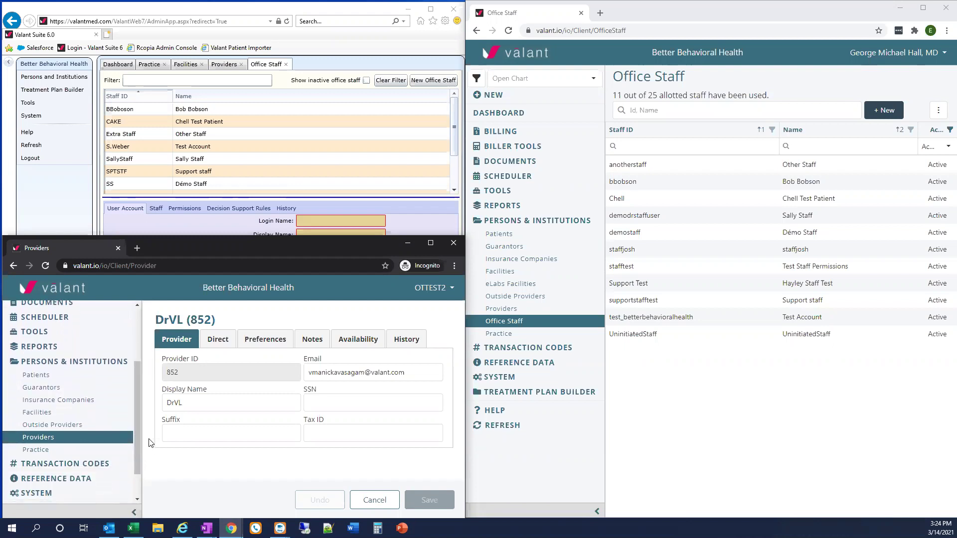
# Step: Minimize incognito, enlarge Suite, and open the first Suite staff record and Extra Staff on valant.io
pyautogui.click(406, 245)
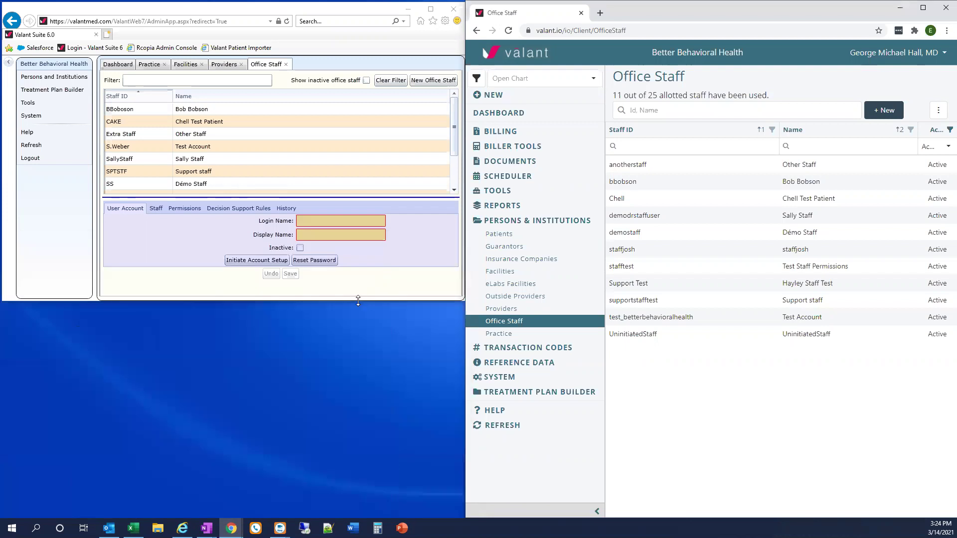
pyautogui.click(358, 300)
pyautogui.moveTo(358, 302); pyautogui.dragTo(358, 490)
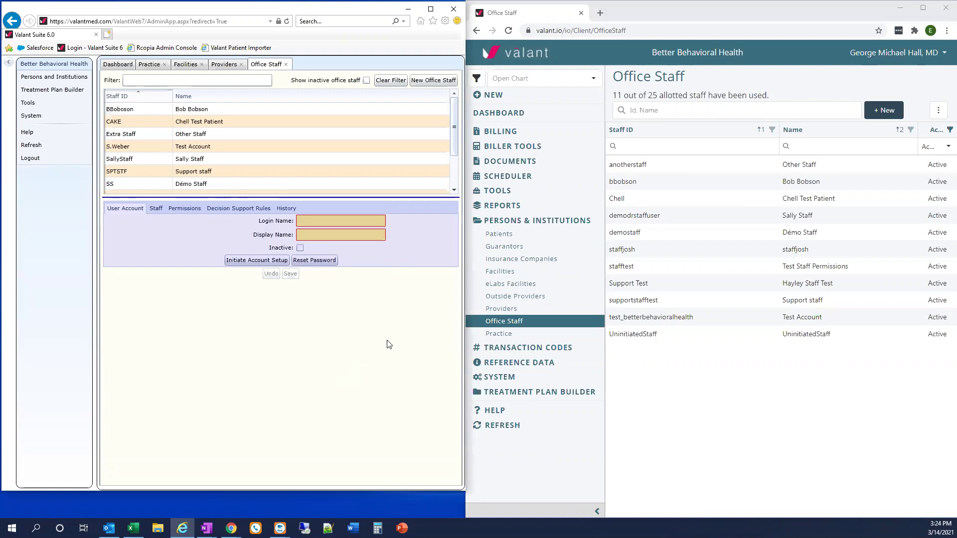
pyautogui.click(723, 164)
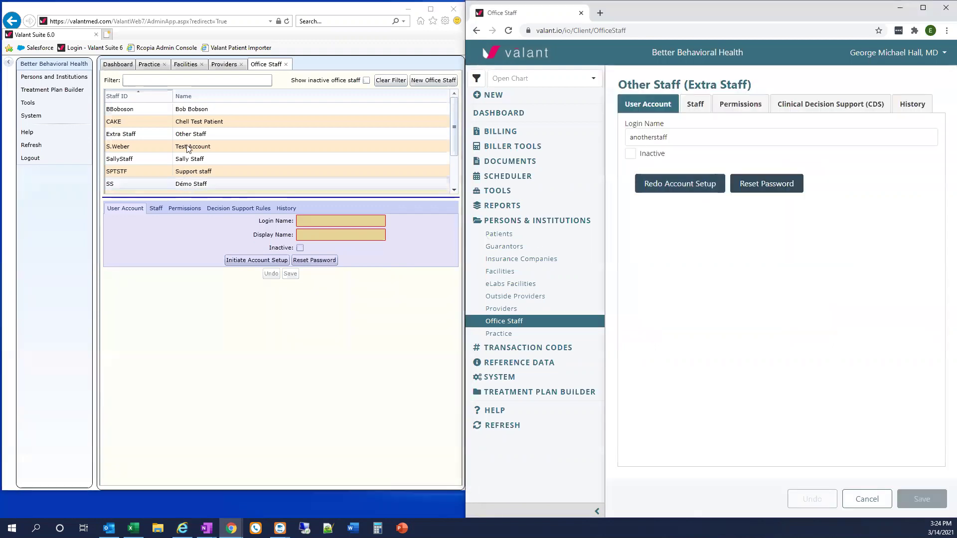
pyautogui.click(195, 110)
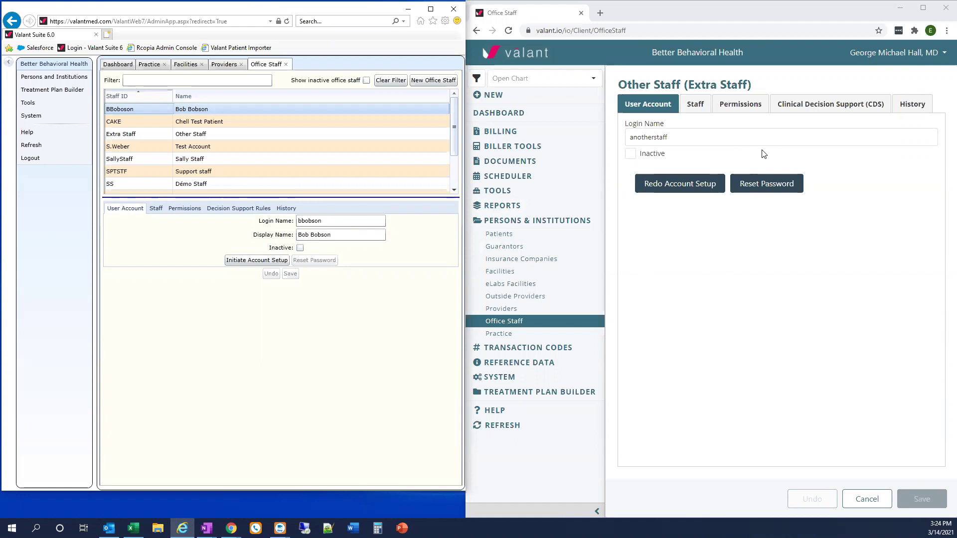
# Step: Open System > Unlock Locked User Accounts in both Suite and valant.io, showing no locked accounts
pyautogui.click(74, 117)
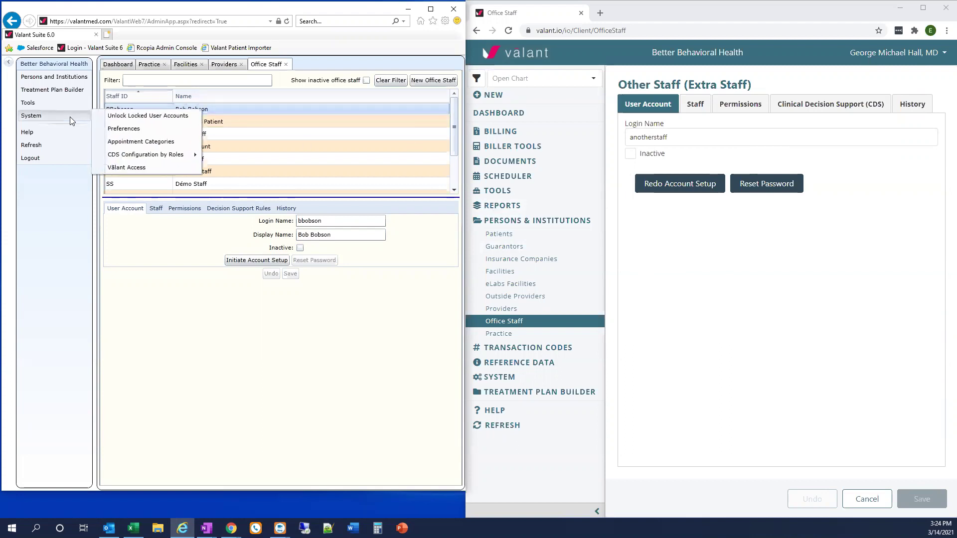
pyautogui.click(105, 117)
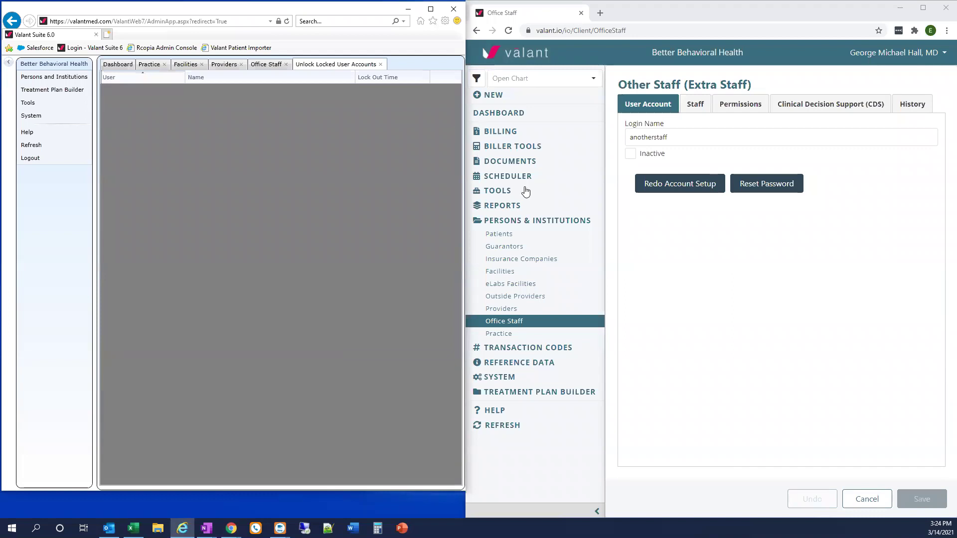
pyautogui.click(496, 377)
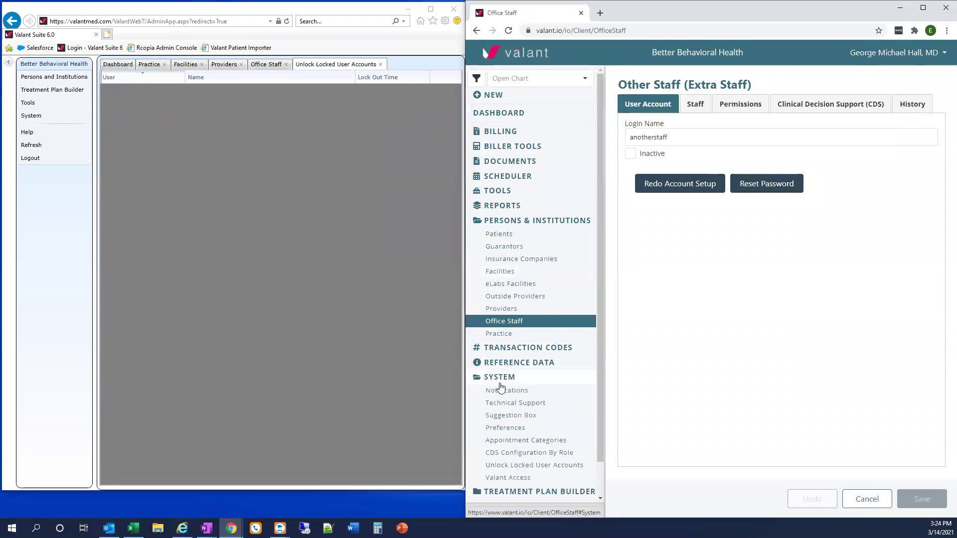
pyautogui.click(518, 464)
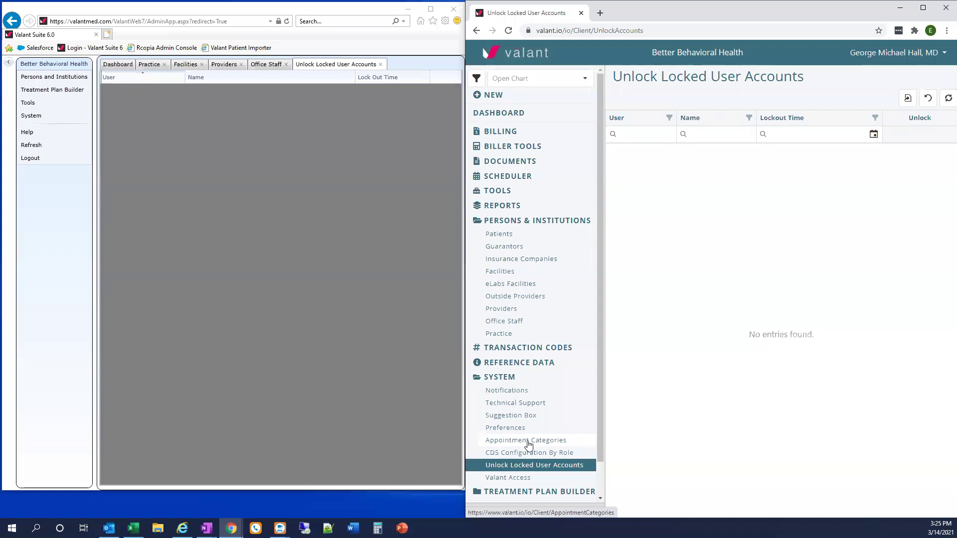
# Step: Open CDS Configuration By Role for Office Staff in Suite (all checked) and valant.io (none checked)
pyautogui.click(50, 116)
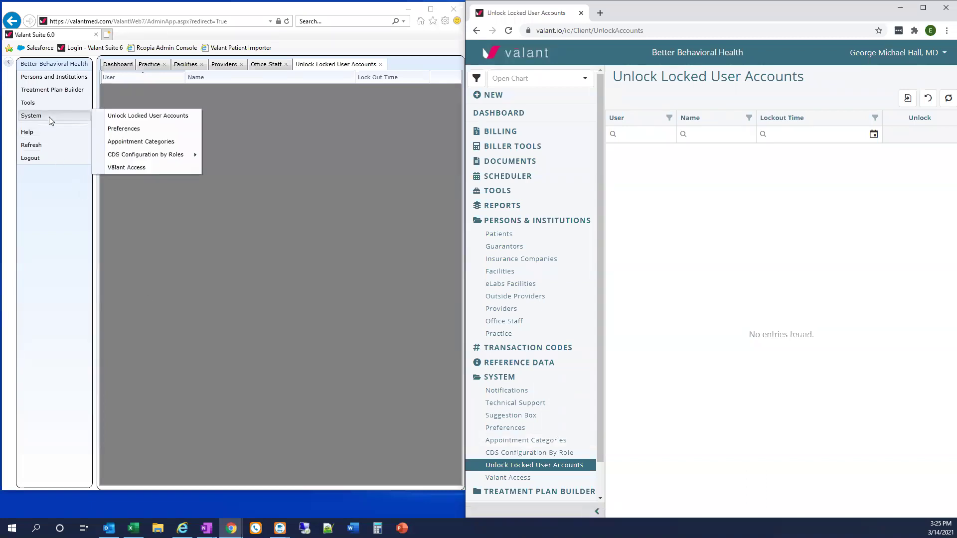
pyautogui.moveTo(144, 156)
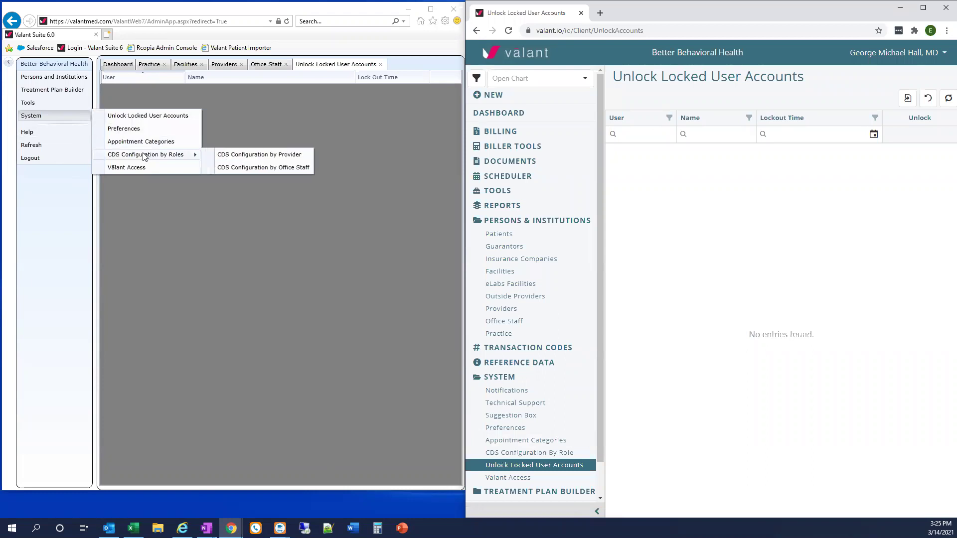
pyautogui.click(236, 167)
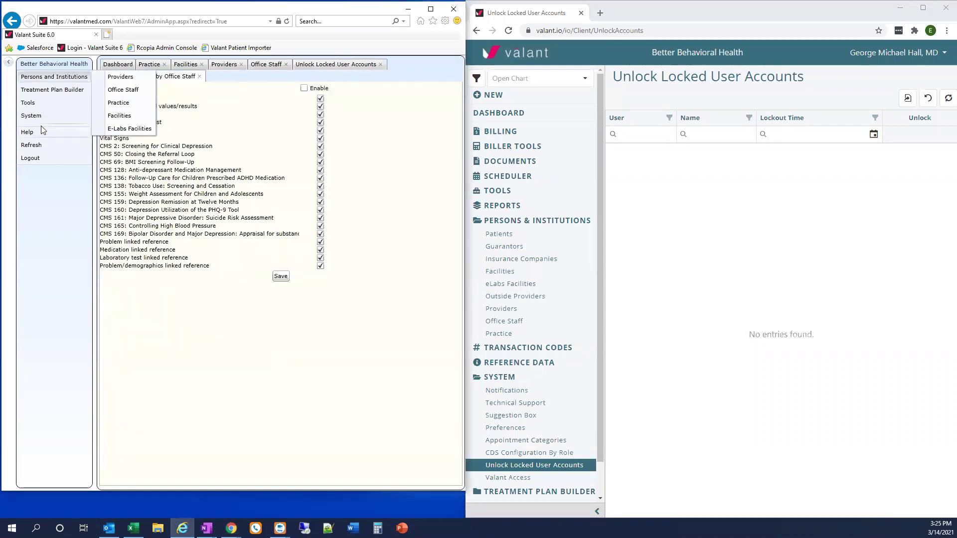
pyautogui.moveTo(40, 120)
pyautogui.moveTo(172, 155)
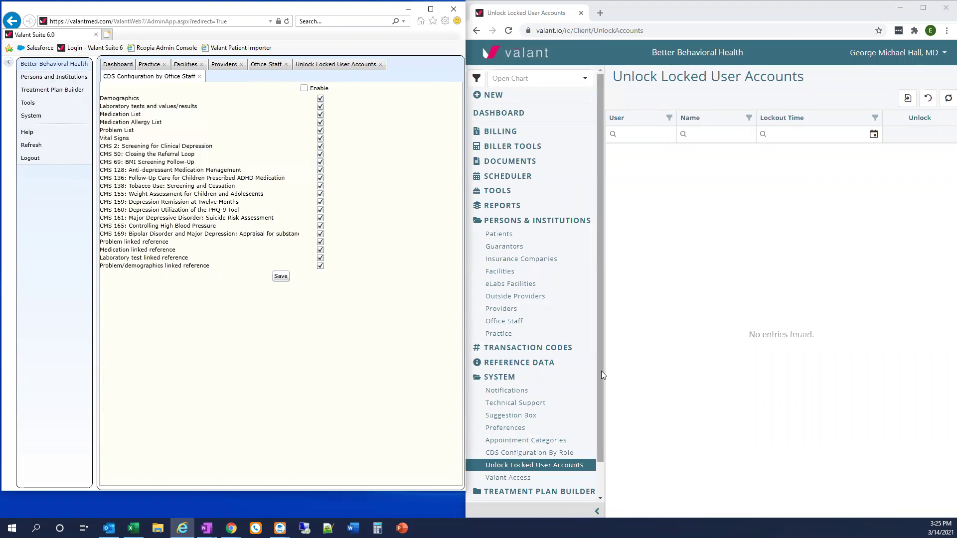
pyautogui.moveTo(601, 370); pyautogui.dragTo(600, 381)
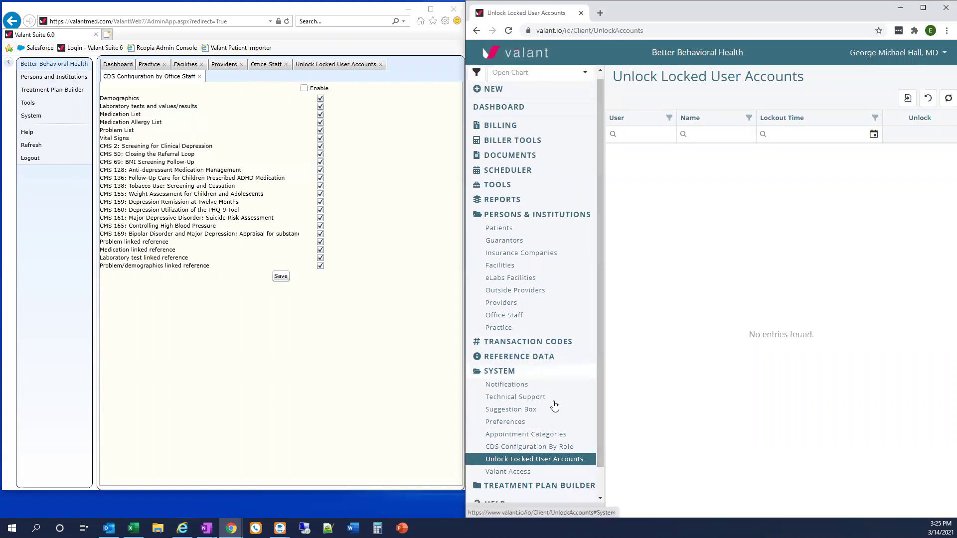
pyautogui.click(518, 447)
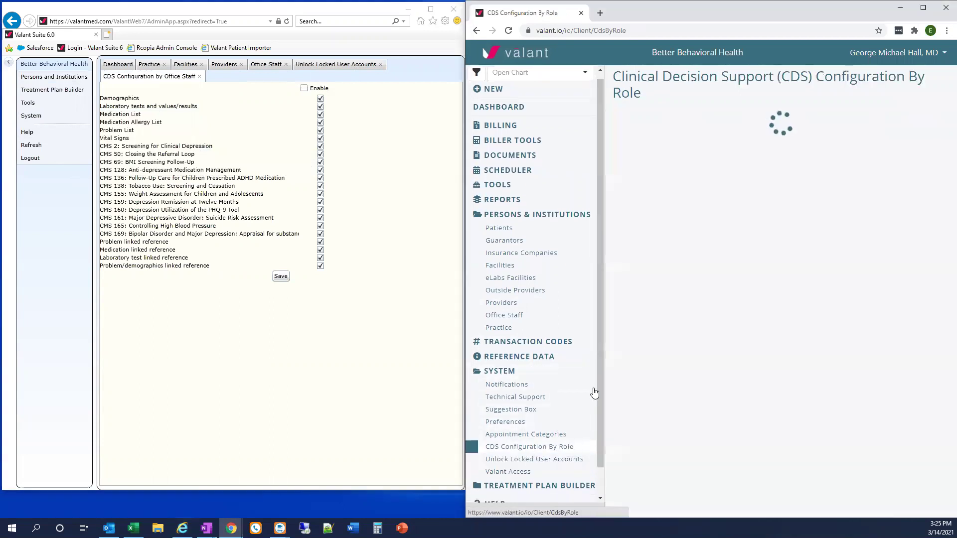
pyautogui.click(690, 119)
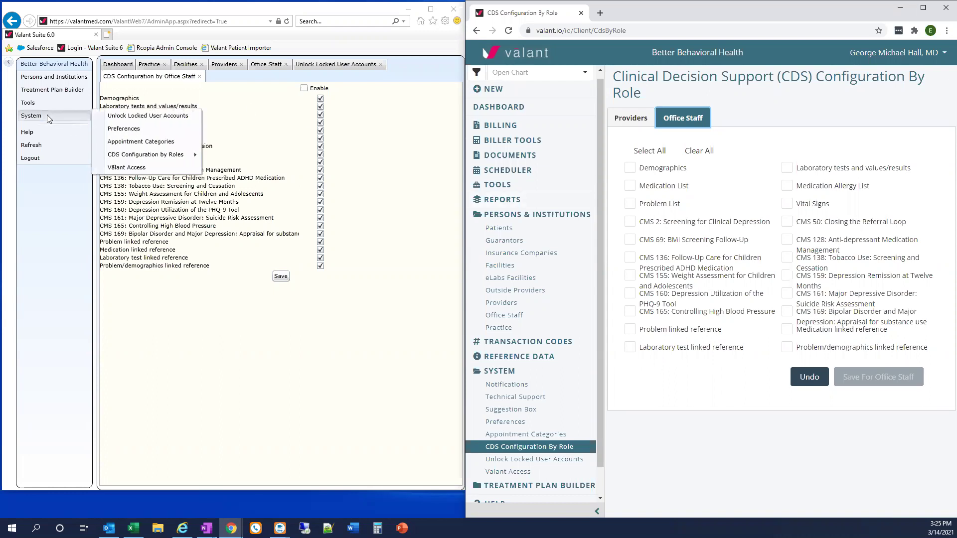
# Step: Open System > Valant Access in Suite and valant.io, with every permission checked in both
pyautogui.click(132, 168)
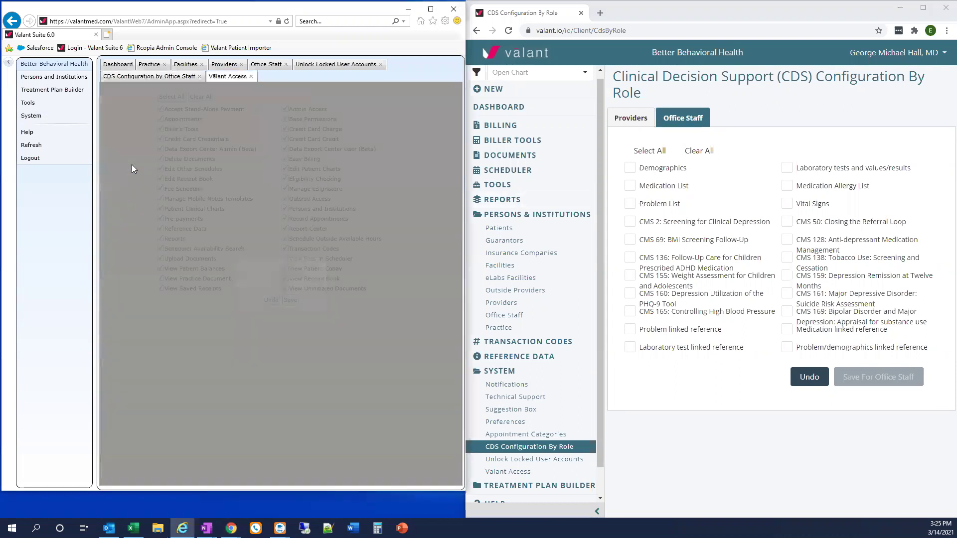
pyautogui.scroll(-1, 538, 415)
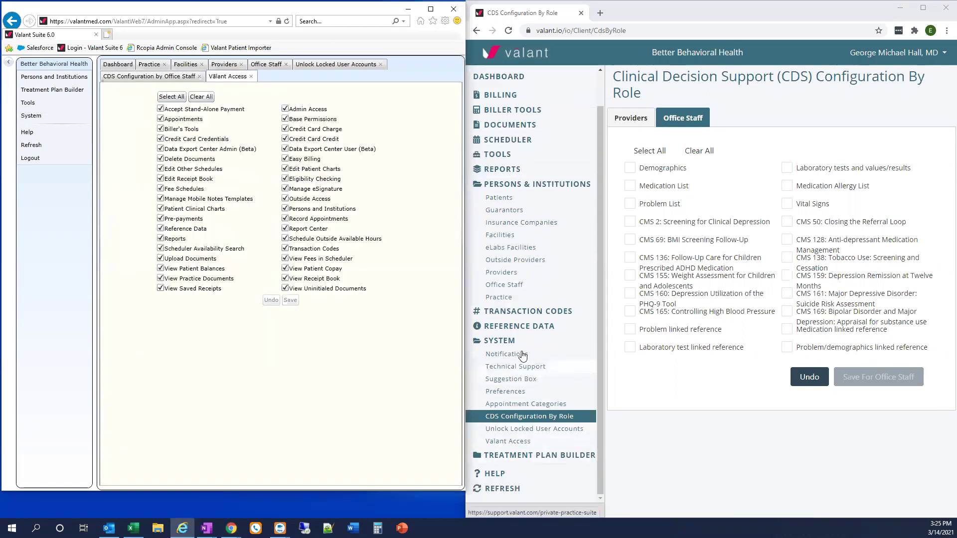
pyautogui.click(516, 442)
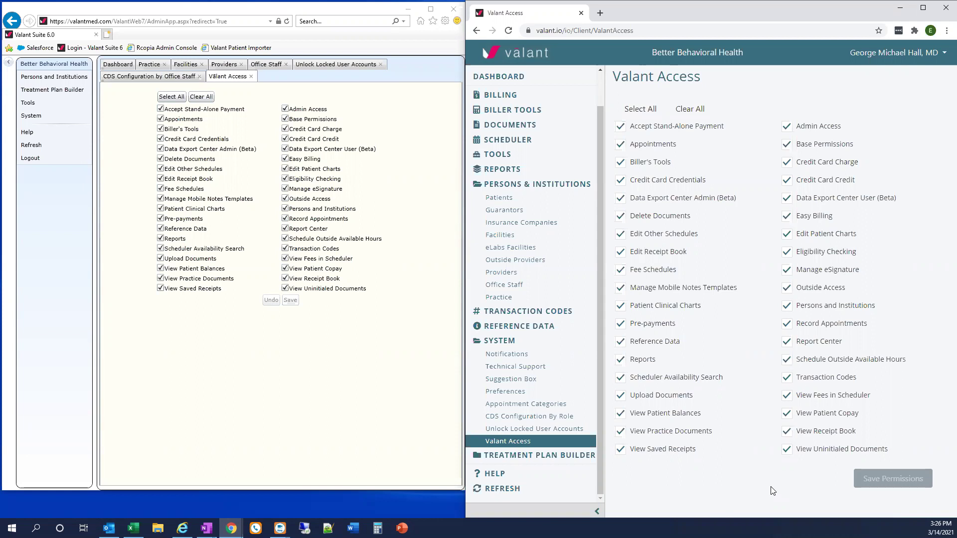
pyautogui.click(58, 93)
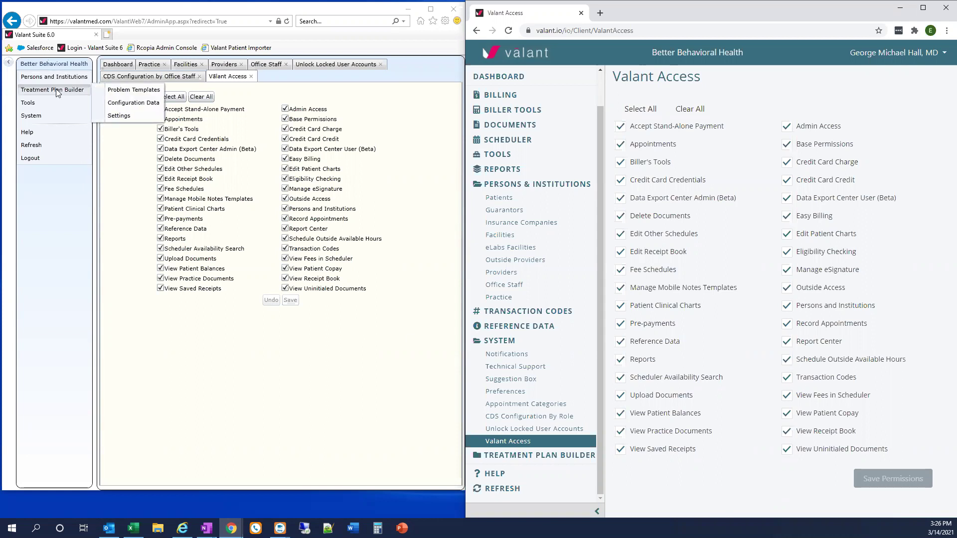
# Step: Open Treatment Plan Builder > Settings in Suite and valant.io, showing headers Bloop, Blap, Blep, Blip
pyautogui.click(131, 115)
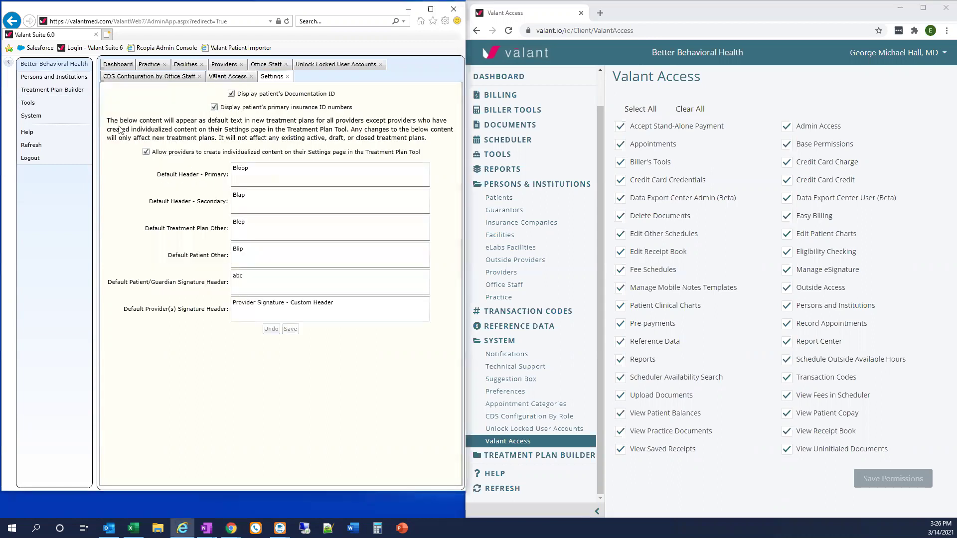
pyautogui.click(536, 458)
pyautogui.click(503, 469)
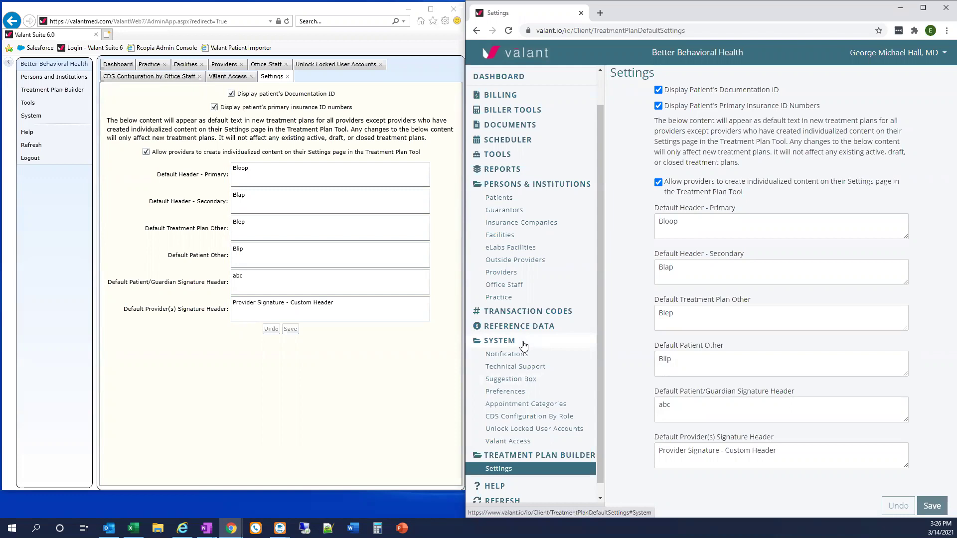
# Step: Open Tools > Manage Custom Fields in Suite and valant.io, listing Age, date and Date1
pyautogui.moveTo(64, 108)
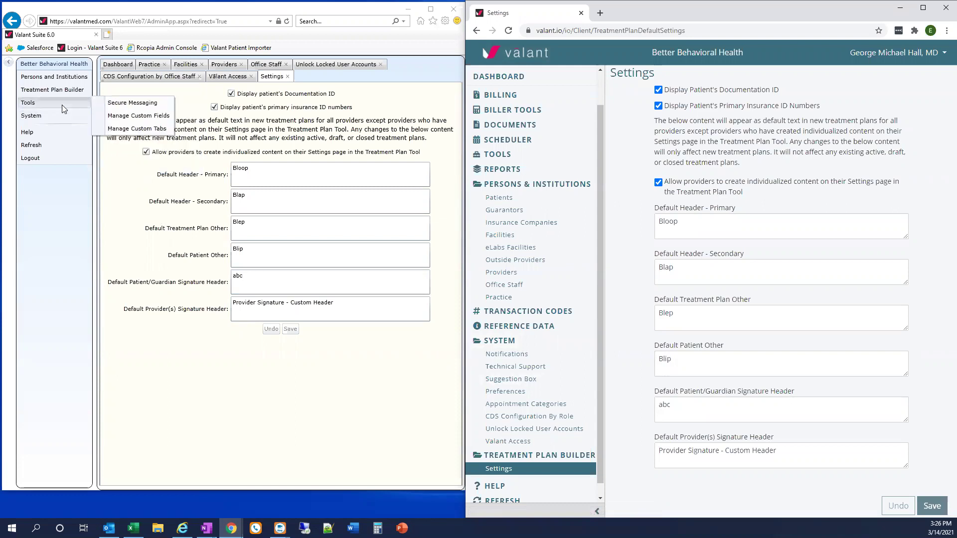
pyautogui.click(145, 116)
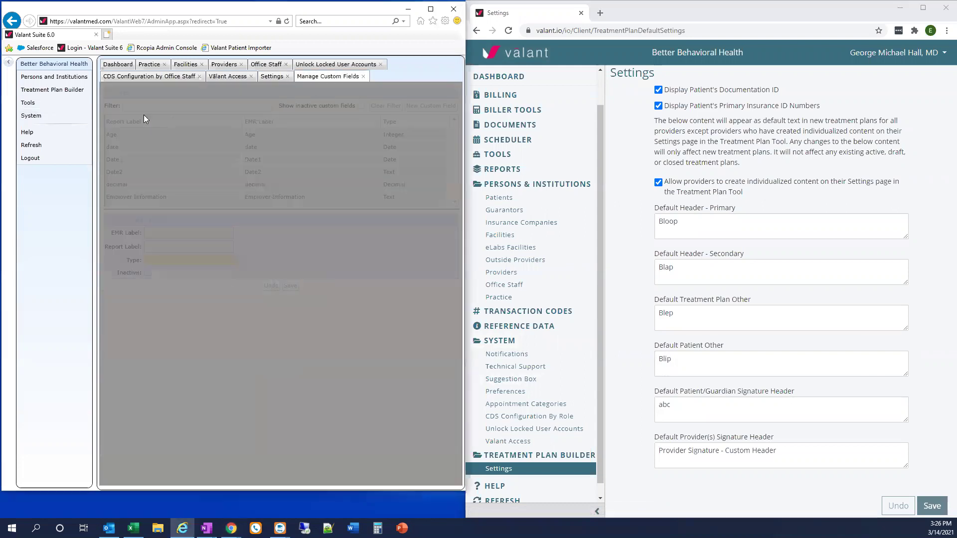
pyautogui.click(508, 158)
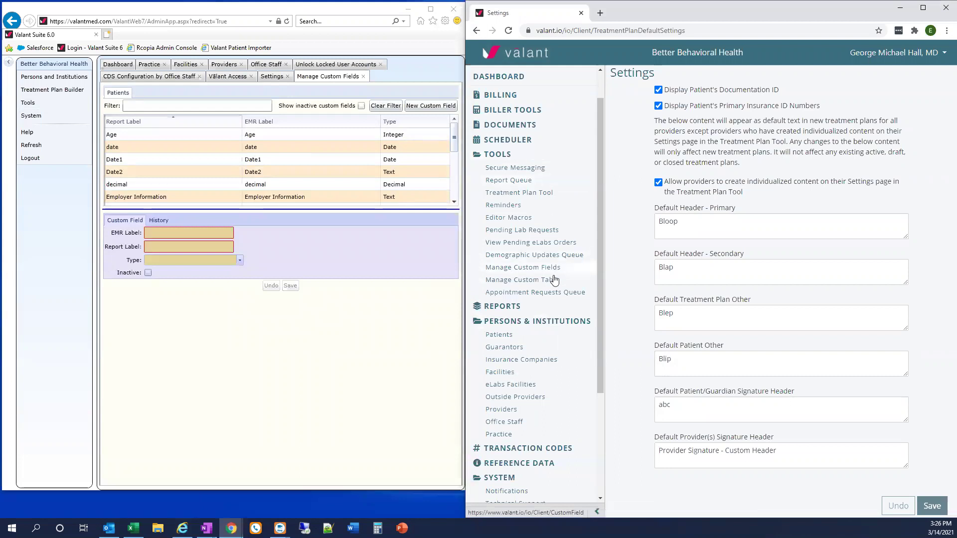
pyautogui.click(536, 272)
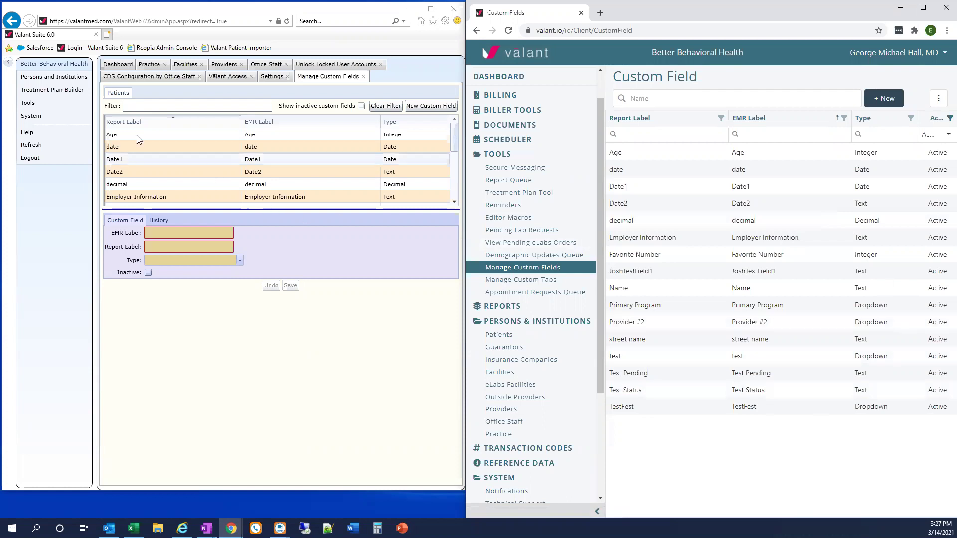
pyautogui.moveTo(68, 102)
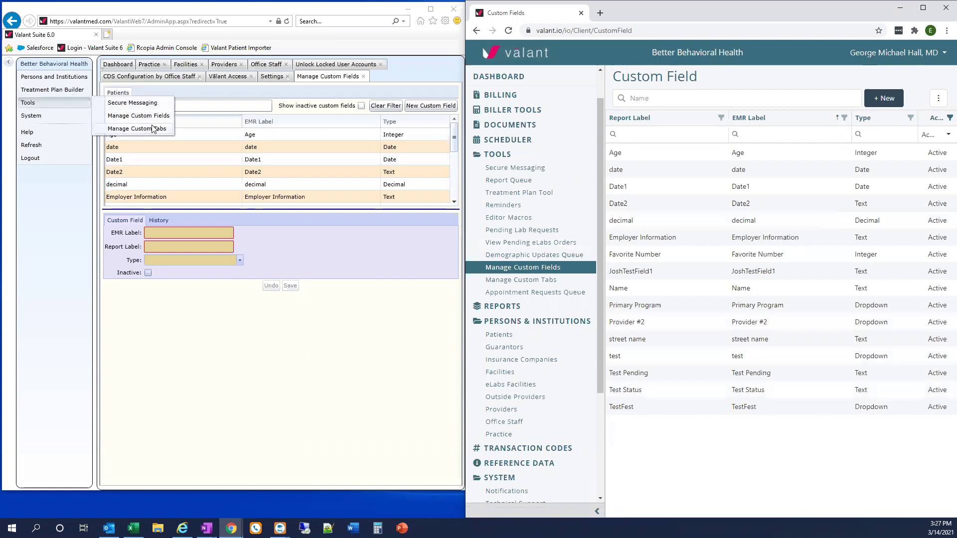
# Step: Open Manage Custom Tabs in Suite and valant.io, showing the Insurance Card date, Name and decimal fields
pyautogui.click(153, 129)
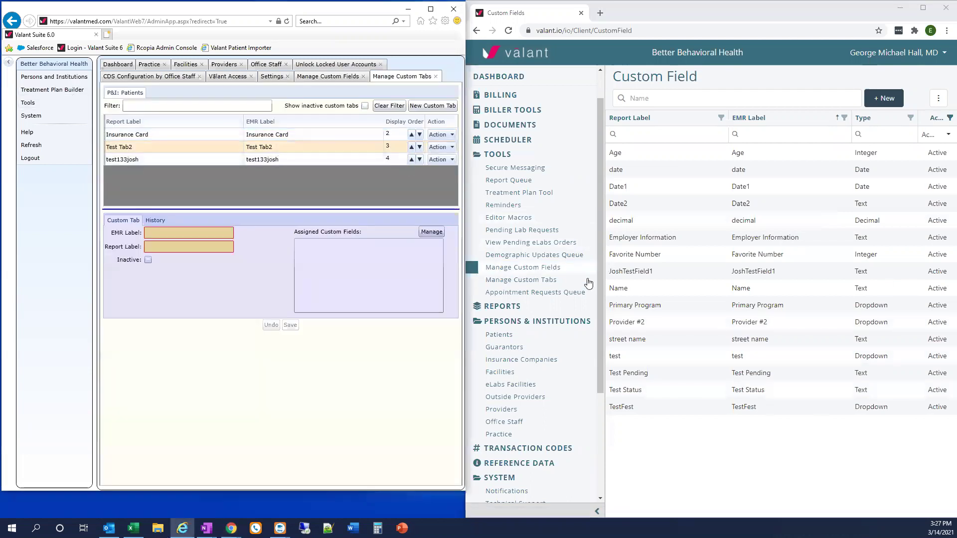
pyautogui.click(544, 284)
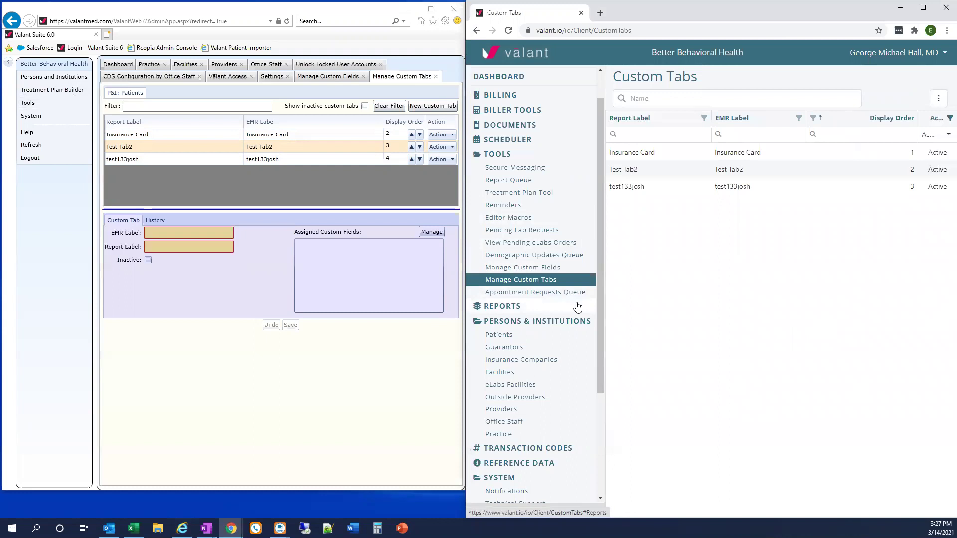
pyautogui.click(766, 155)
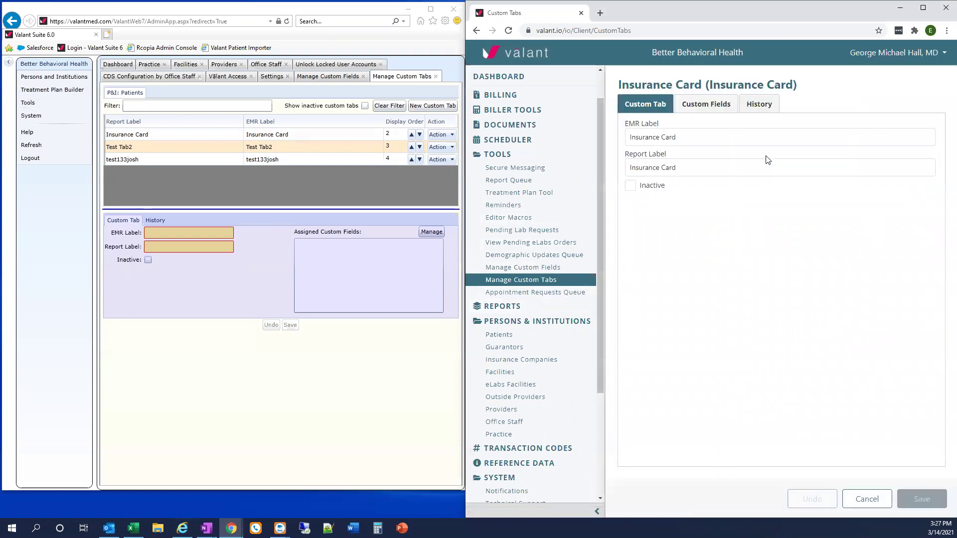
pyautogui.click(703, 104)
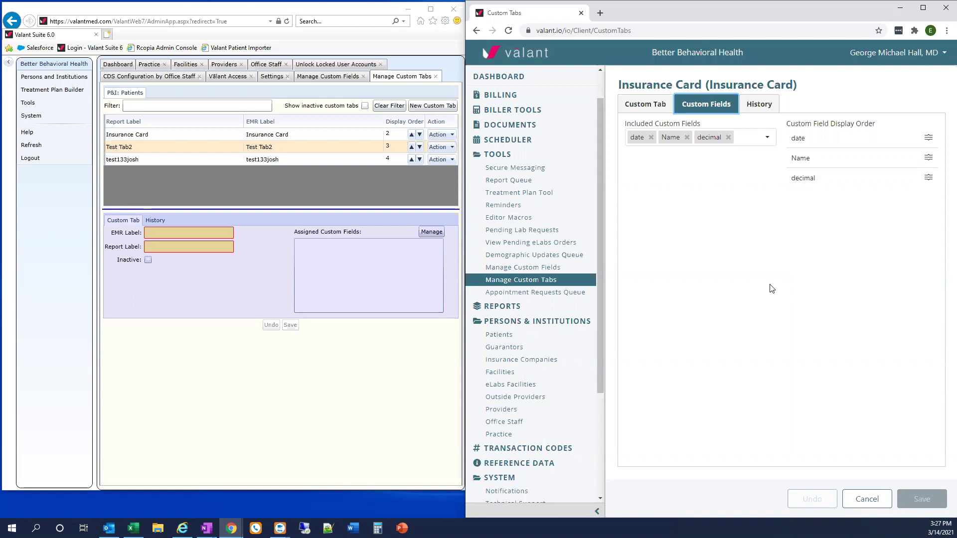
pyautogui.click(45, 114)
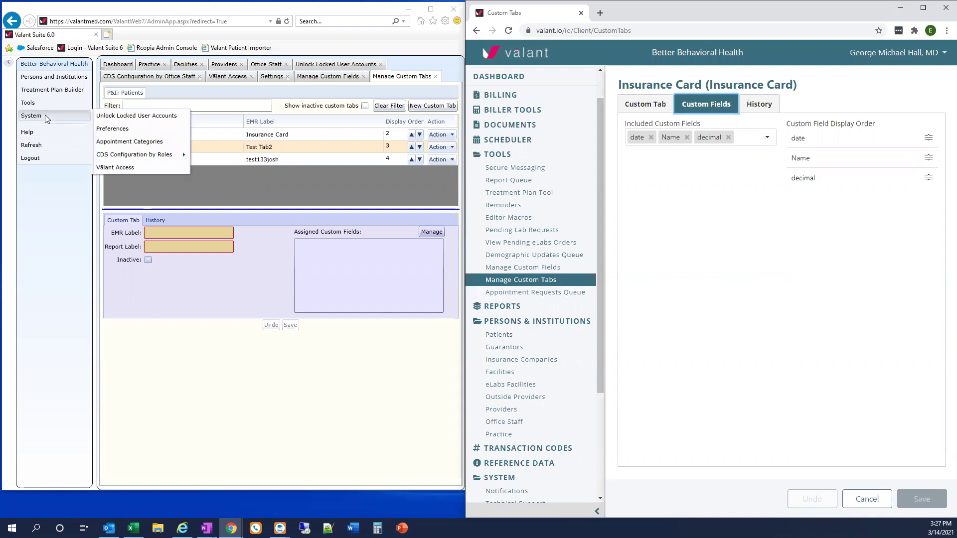
# Step: Open Appointment Categories in both versions, showing Suite's Blue 'Non-pt Appt' and Brown 'missed appointment' entries
pyautogui.click(138, 142)
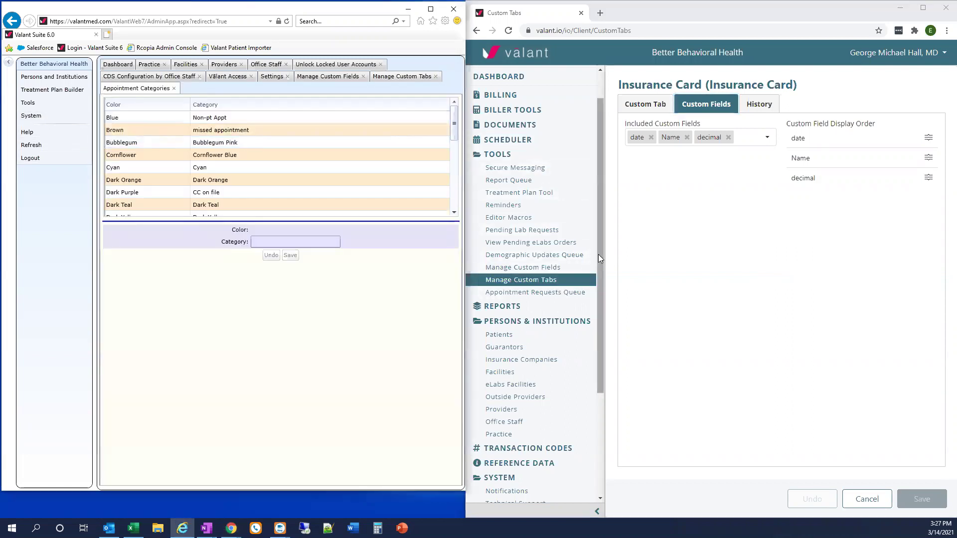
pyautogui.moveTo(598, 254); pyautogui.dragTo(598, 371)
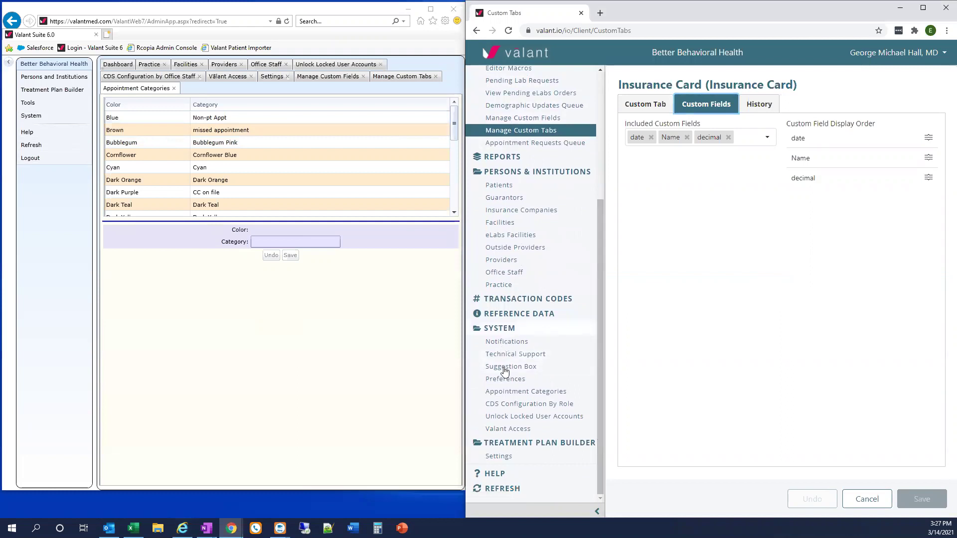
pyautogui.click(508, 394)
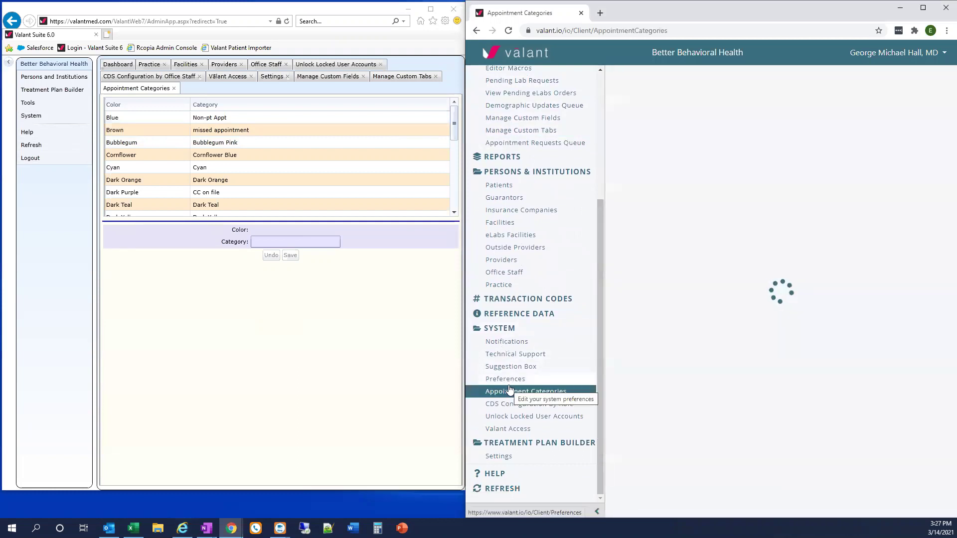